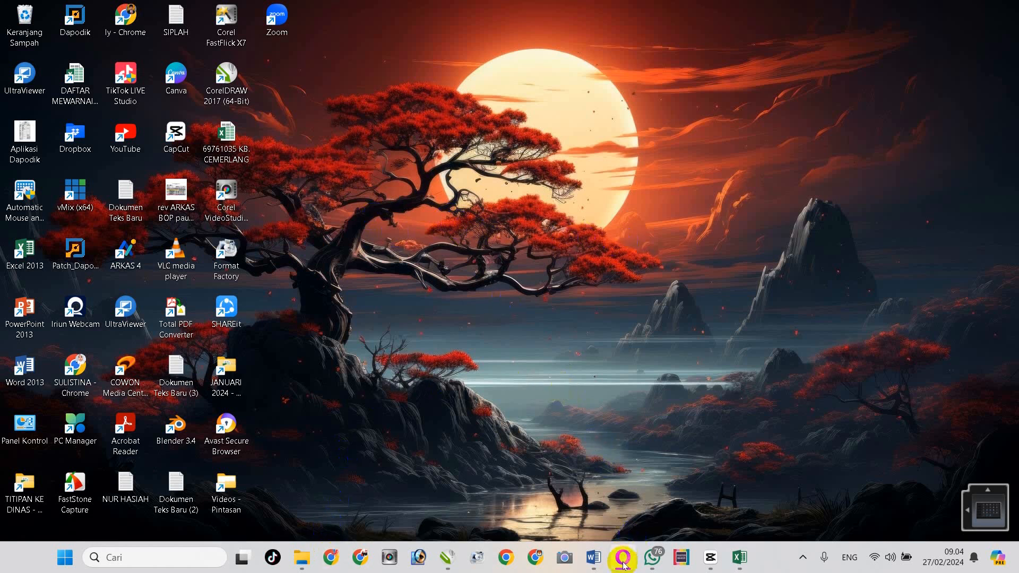
Bring the BOS Salur login page forward in Opera and expand the login type dropdown
mouse_move(624, 565)
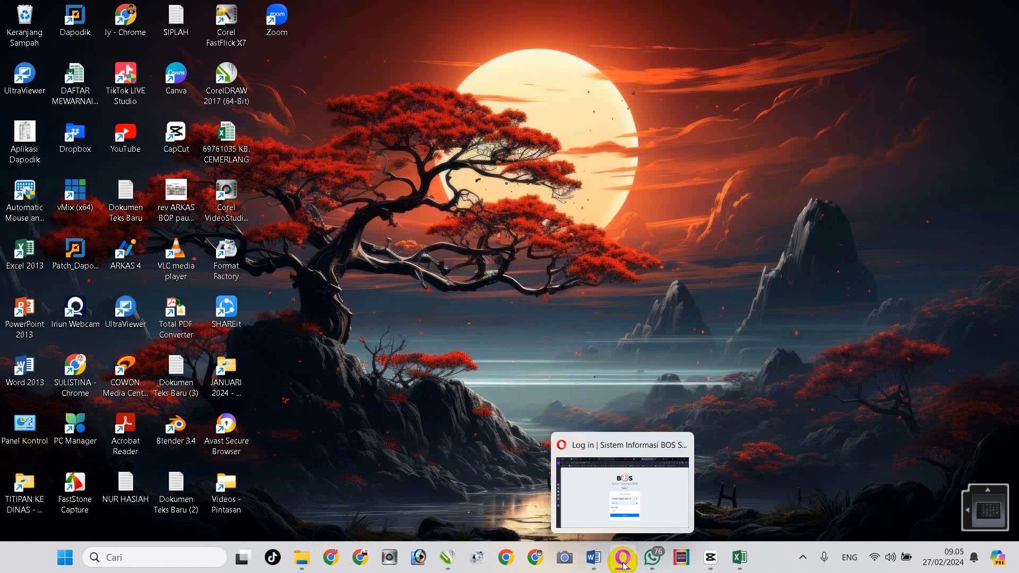
click(624, 565)
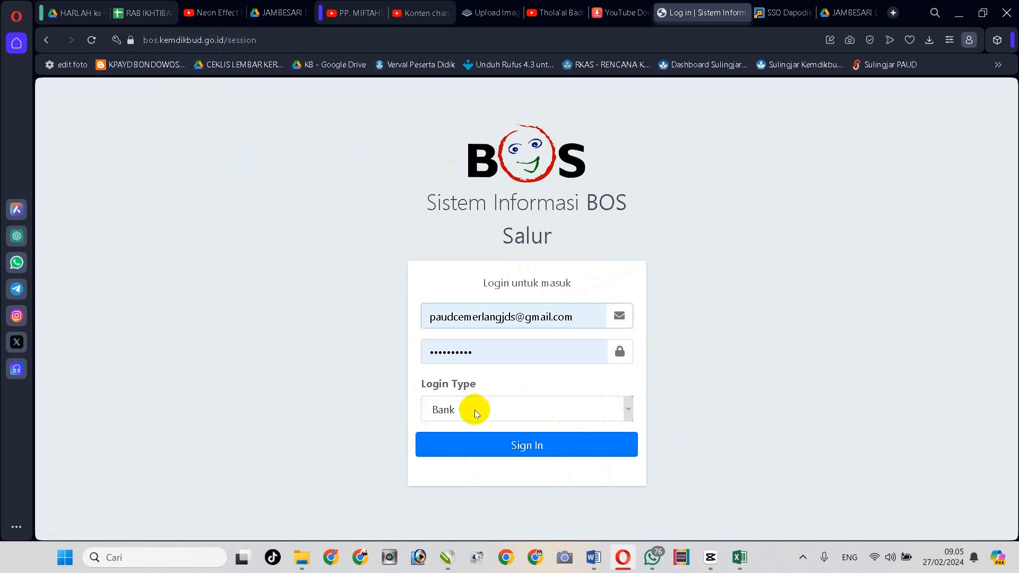
drag(576, 317, 341, 318)
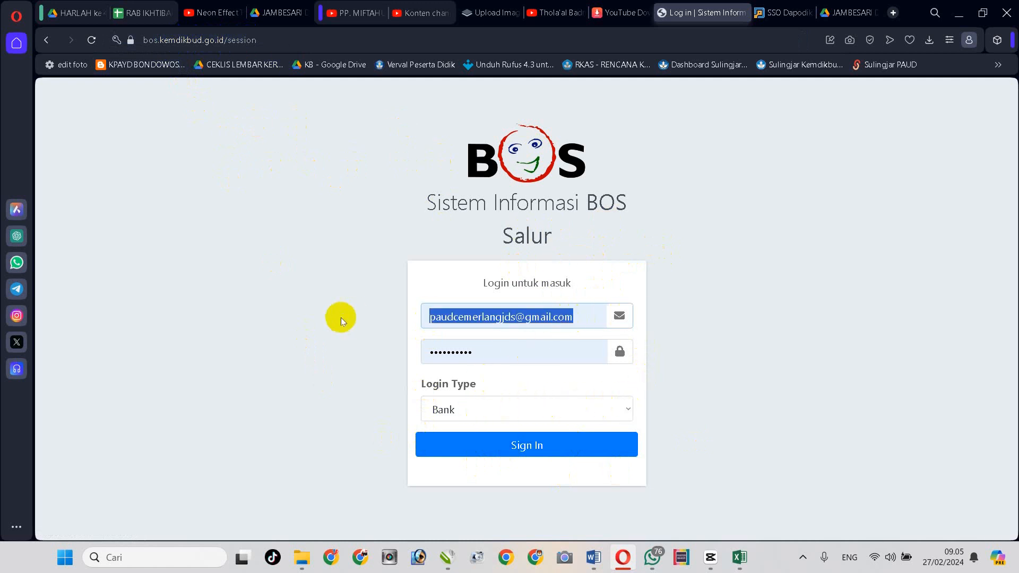
key(super+v)
click(723, 237)
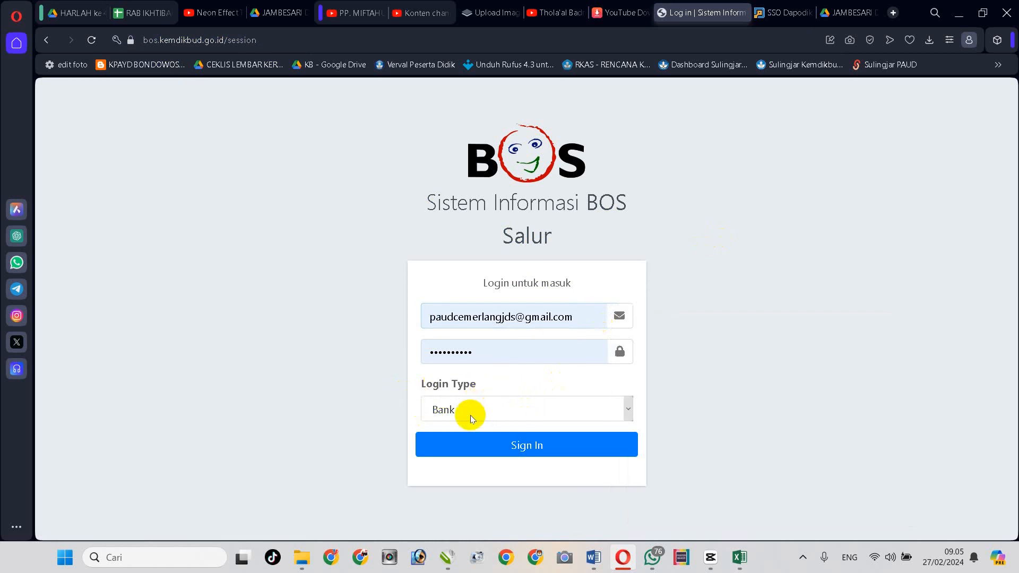
click(486, 409)
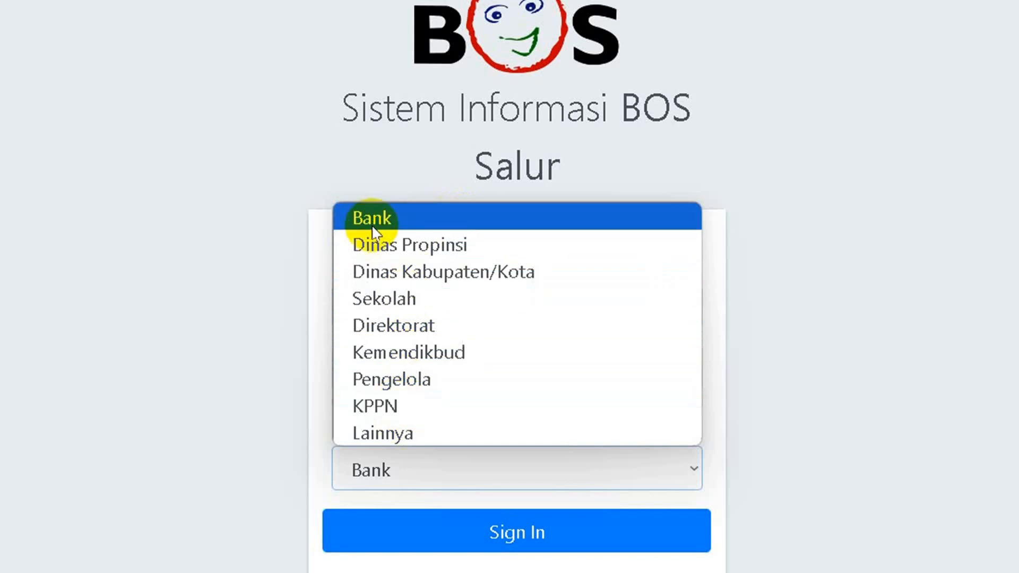
Choose Sekolah as the login type to reveal the SSO Dapodik and alternative options
click(391, 297)
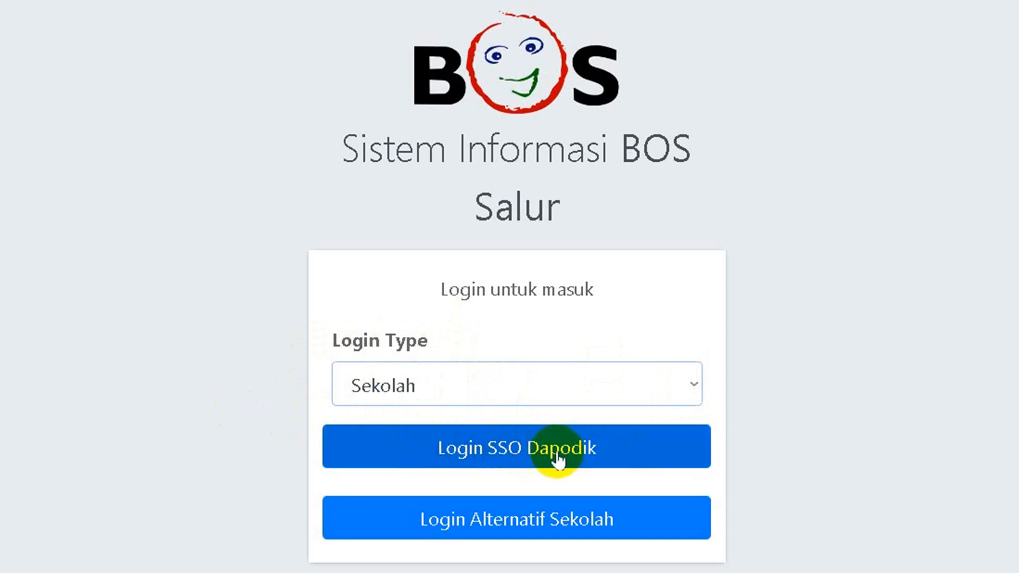
Sign in through SSO Dapodik with the school's saved account from the browser's password list
click(514, 451)
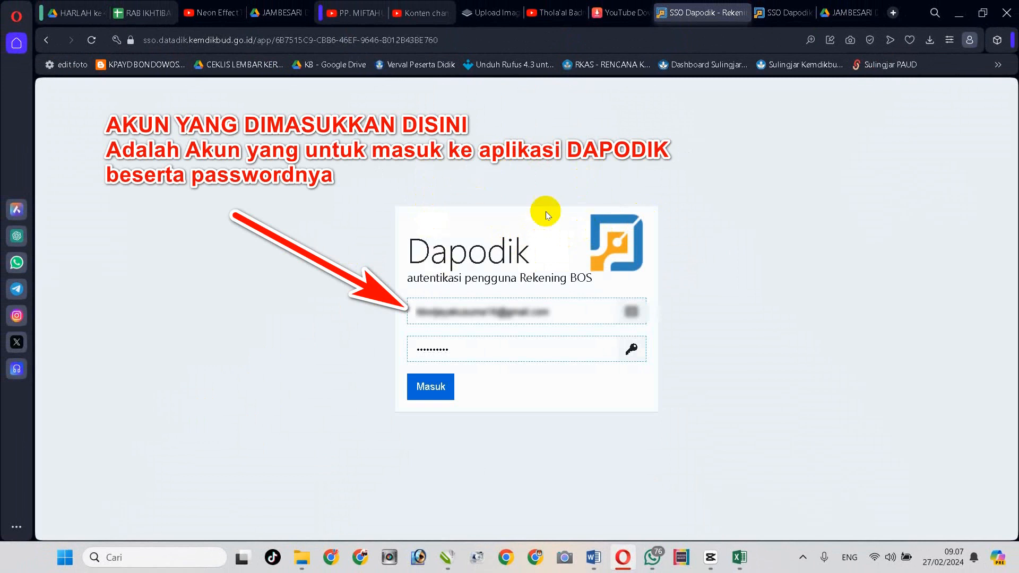
click(509, 311)
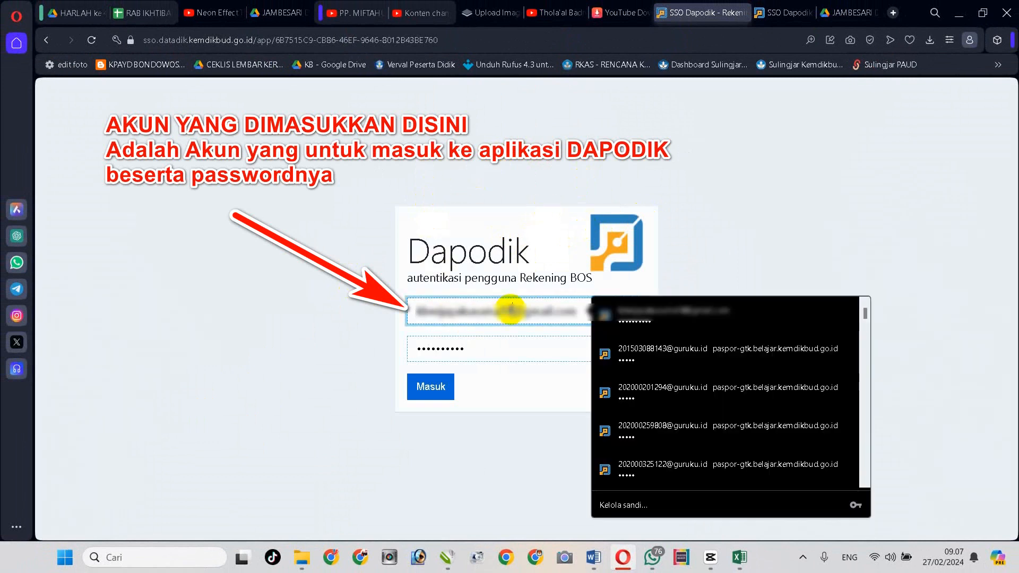
click(511, 309)
key(ctrl+a)
click(523, 312)
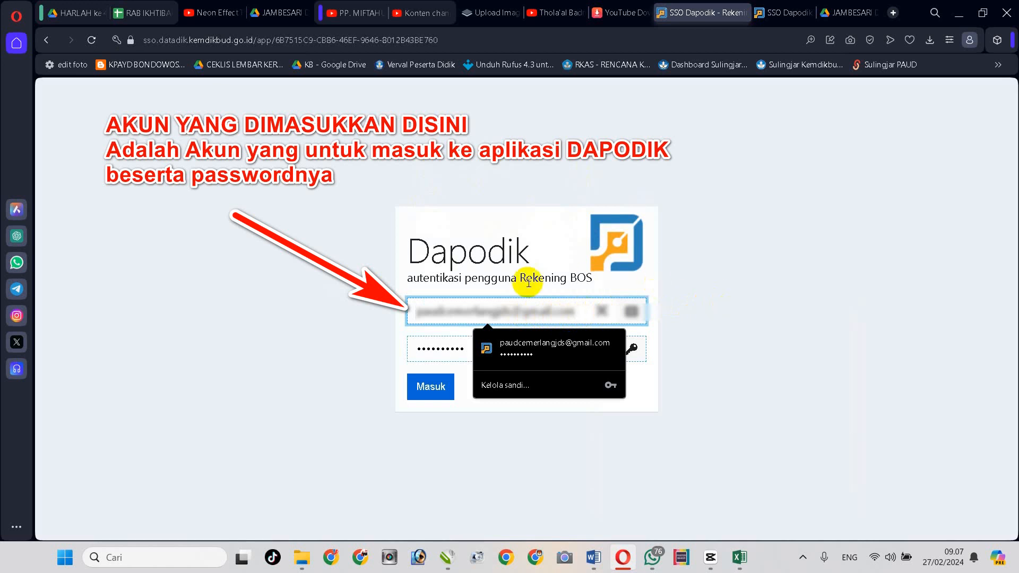
click(718, 329)
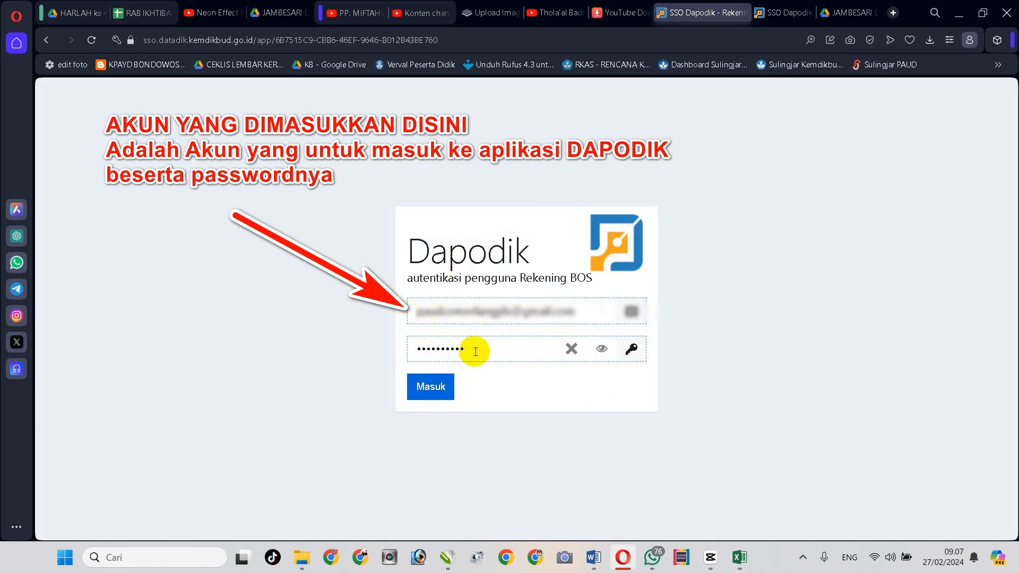
click(426, 390)
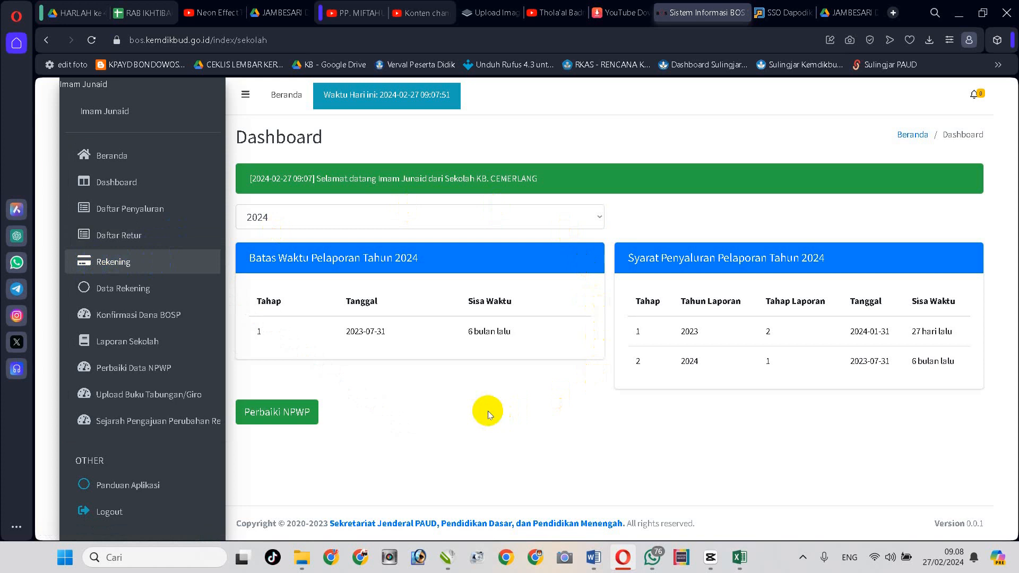
Review the 2024 Dashboard tables, including the Tahap 1 reporting deadline of 2023-07-31
click(272, 420)
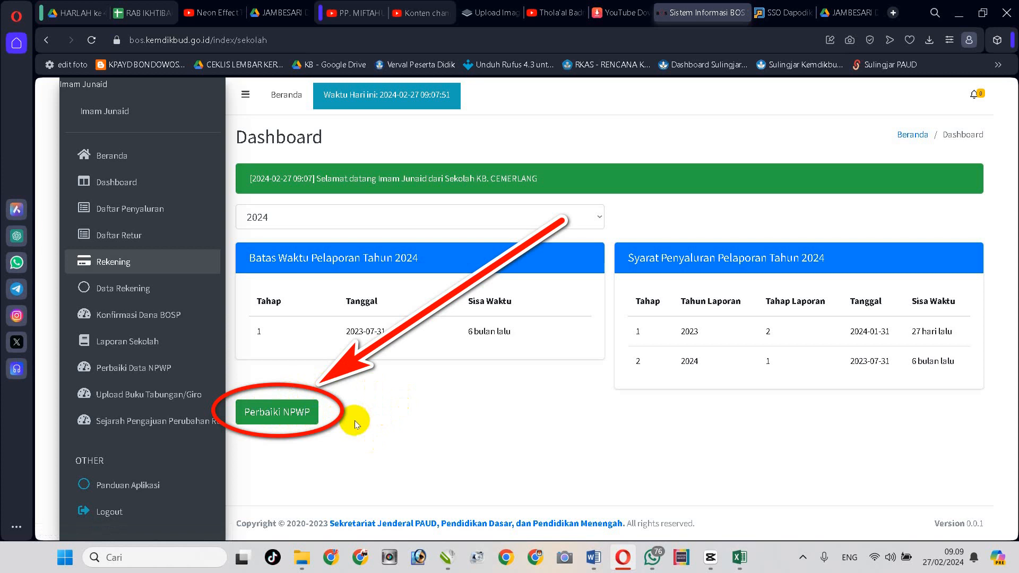
Open the NPWP update page with the green Perbaiki NPWP button on the Dashboard
click(272, 417)
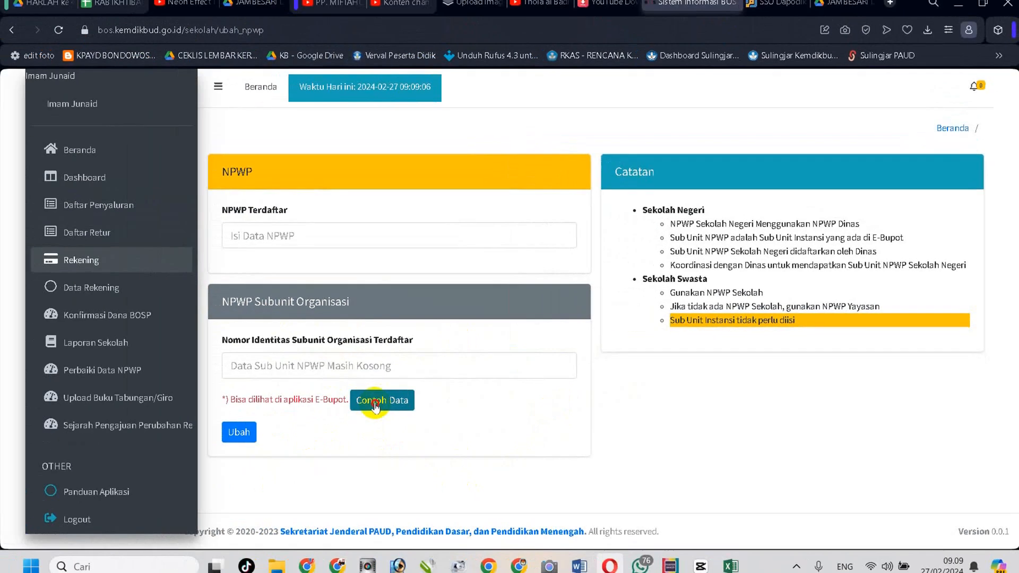
click(224, 433)
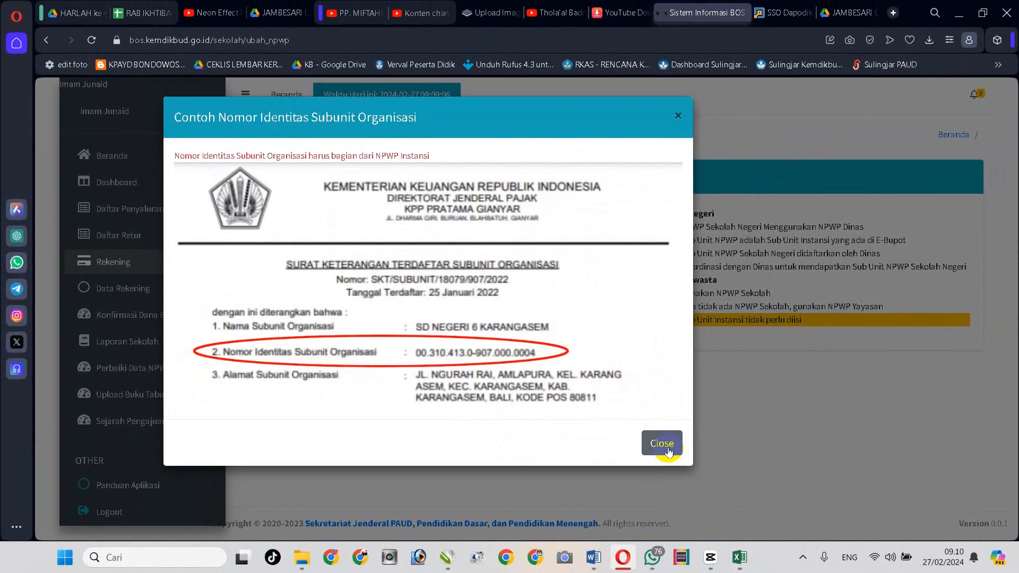
click(668, 451)
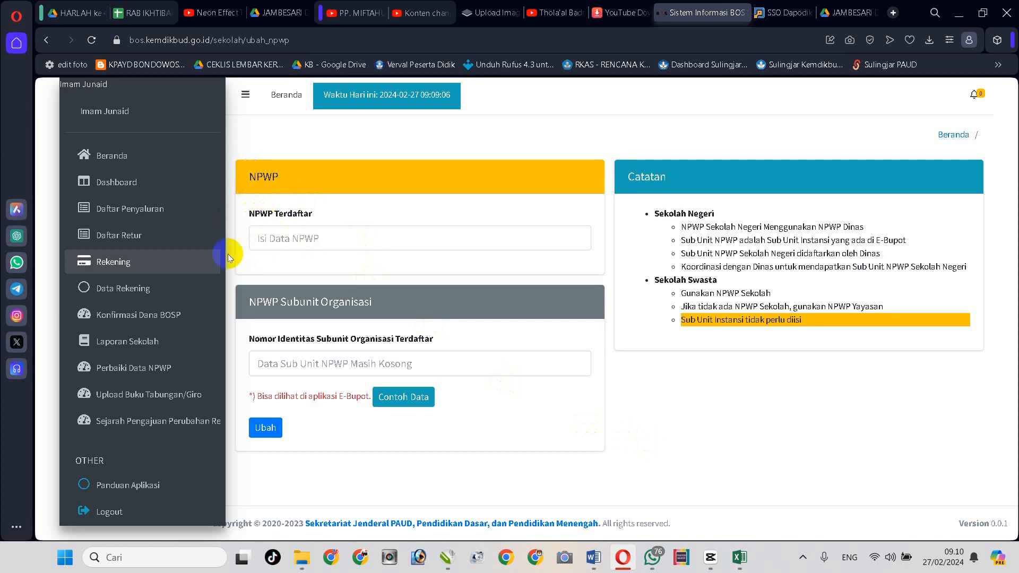
click(258, 238)
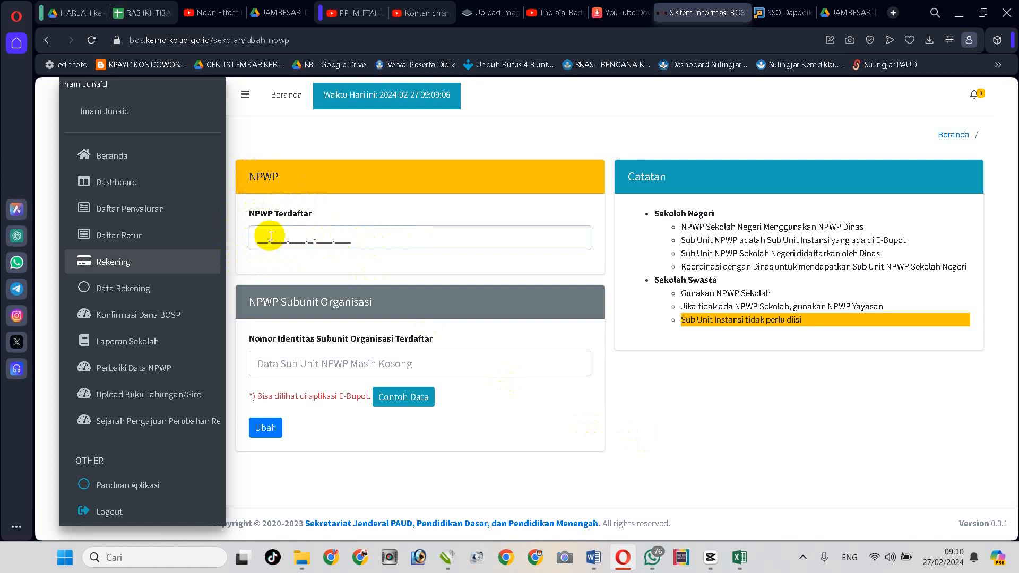
drag(257, 237, 403, 236)
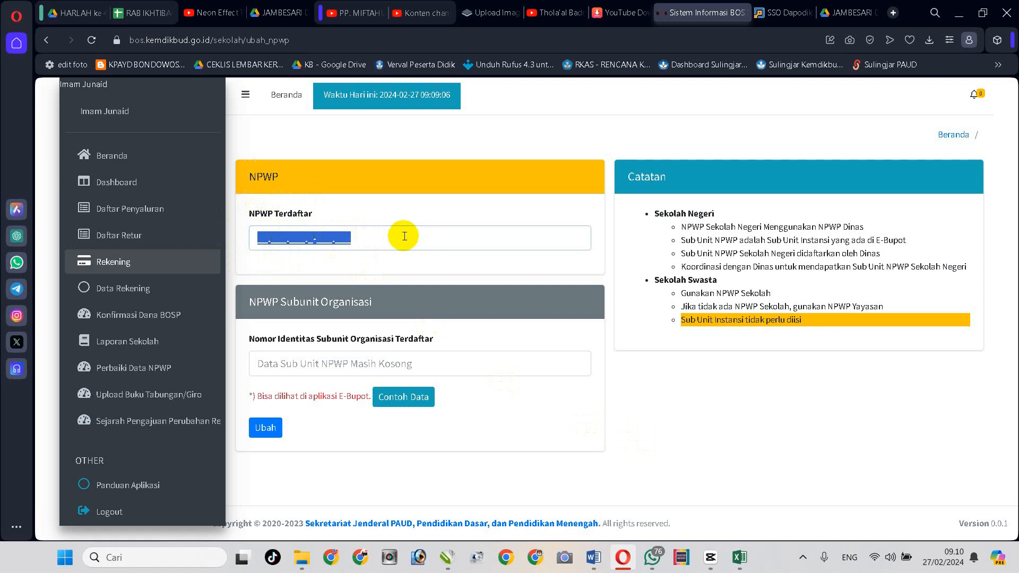
click(263, 238)
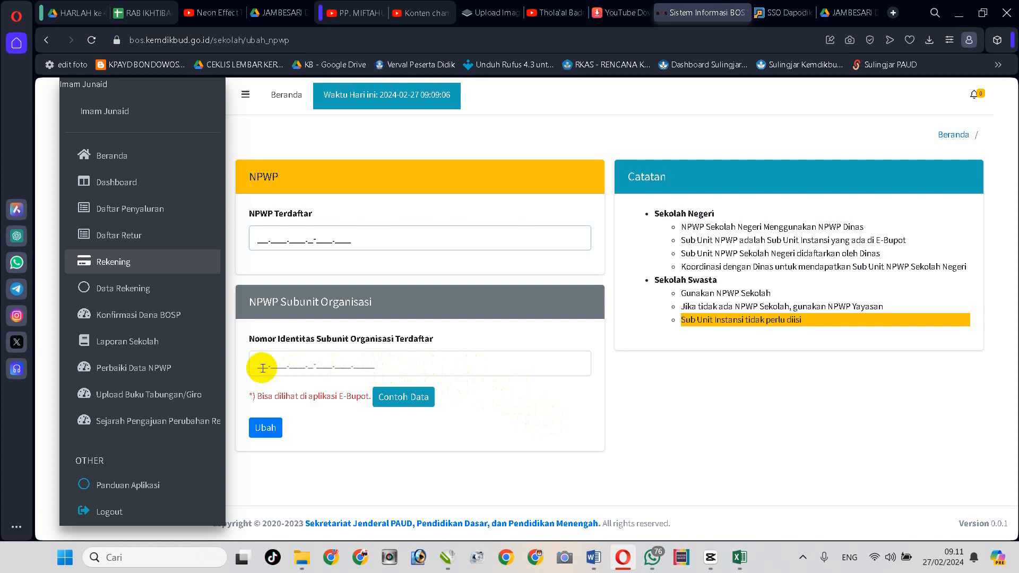
drag(260, 368, 439, 367)
click(499, 397)
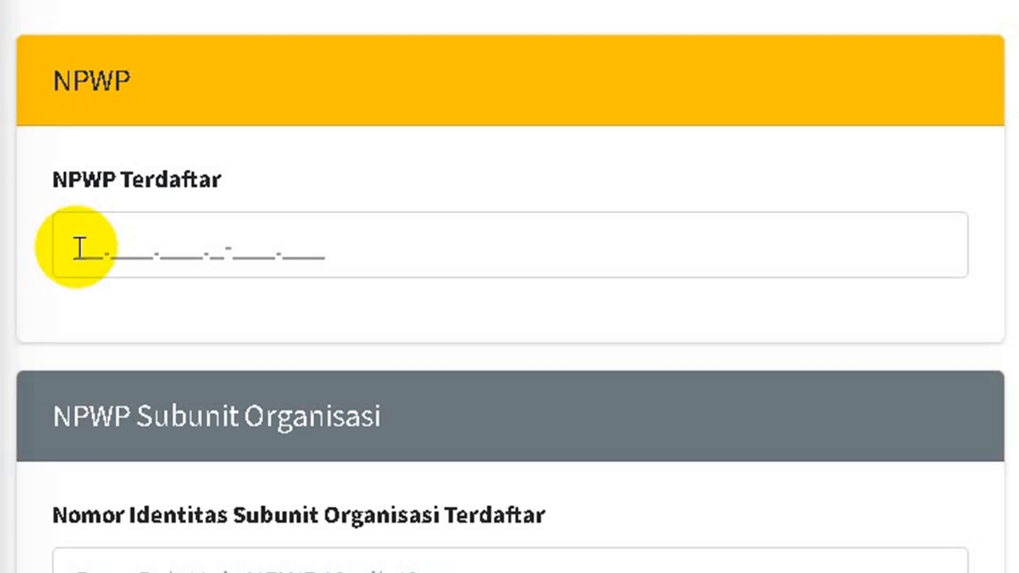
click(79, 247)
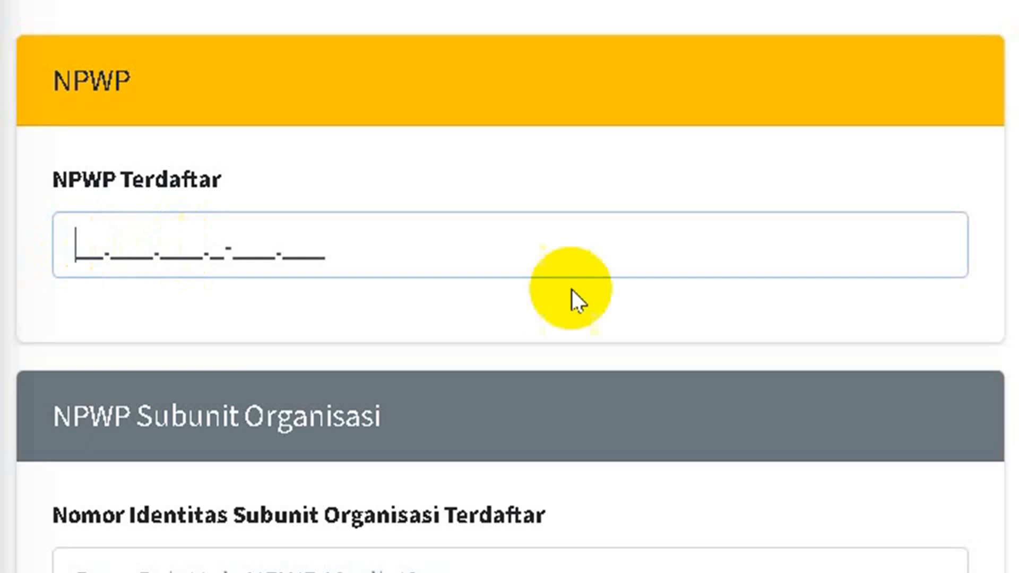
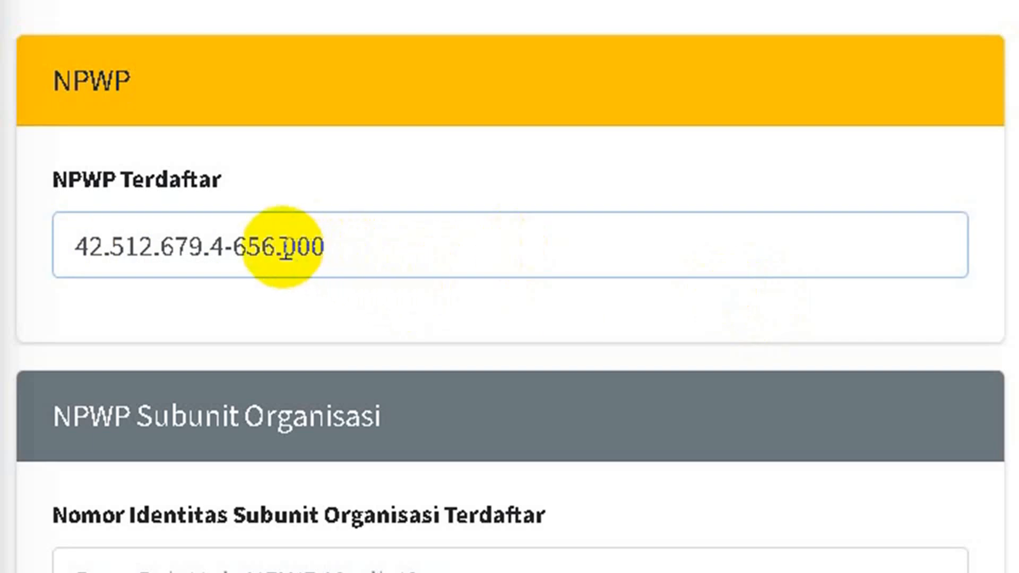
drag(285, 250, 329, 247)
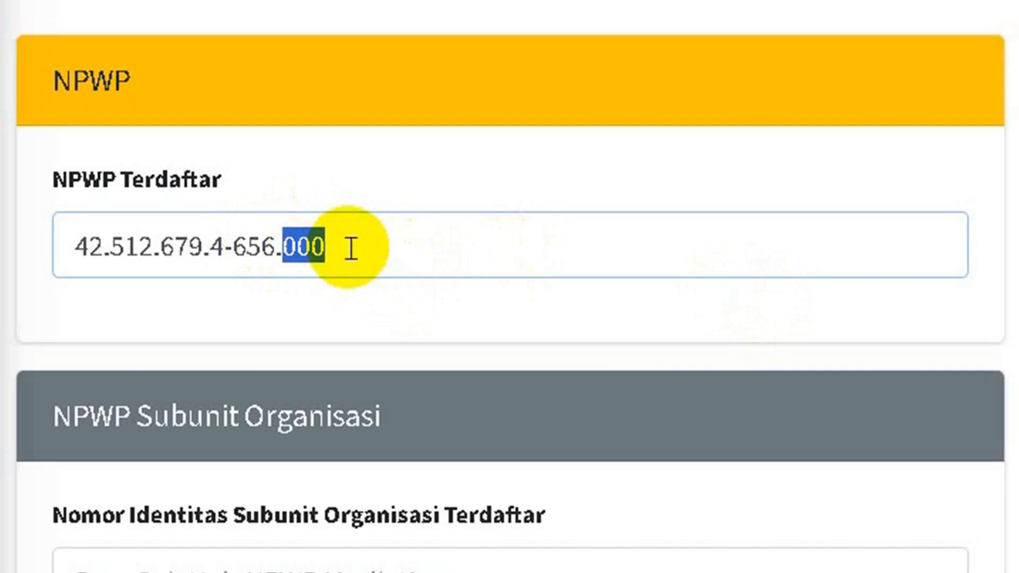
click(349, 248)
drag(370, 246, 72, 221)
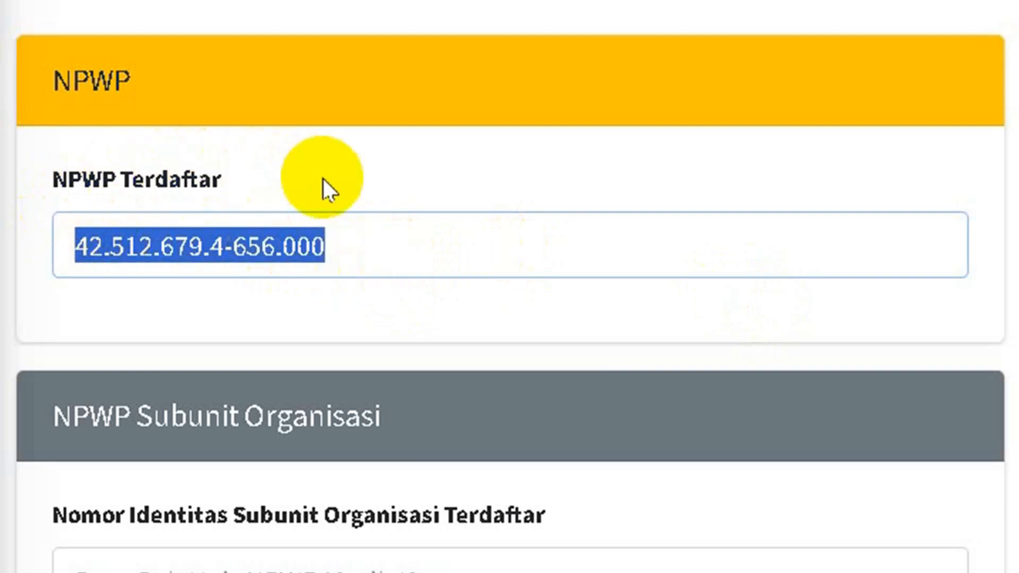
click(302, 245)
drag(298, 244, 328, 245)
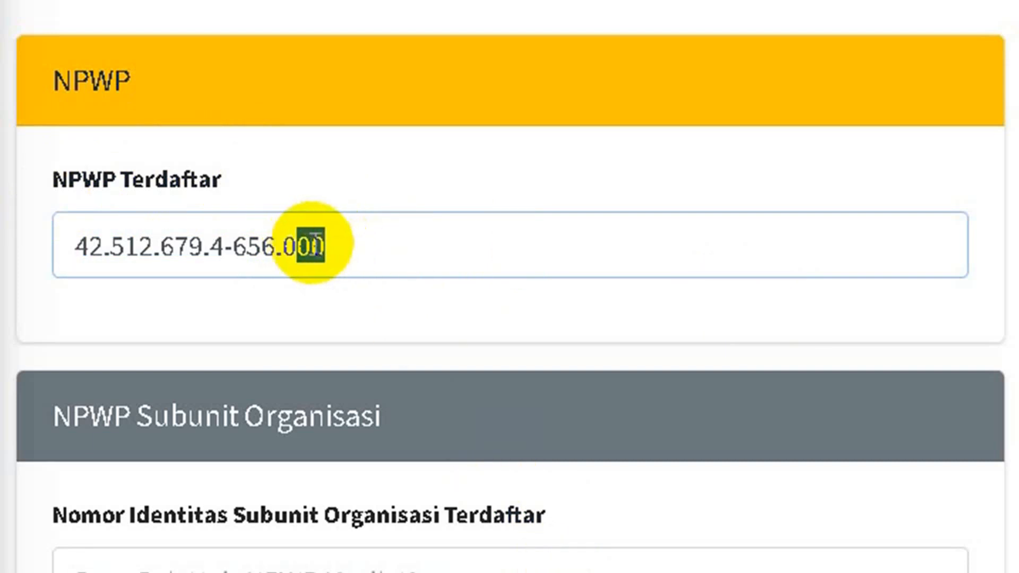
click(283, 245)
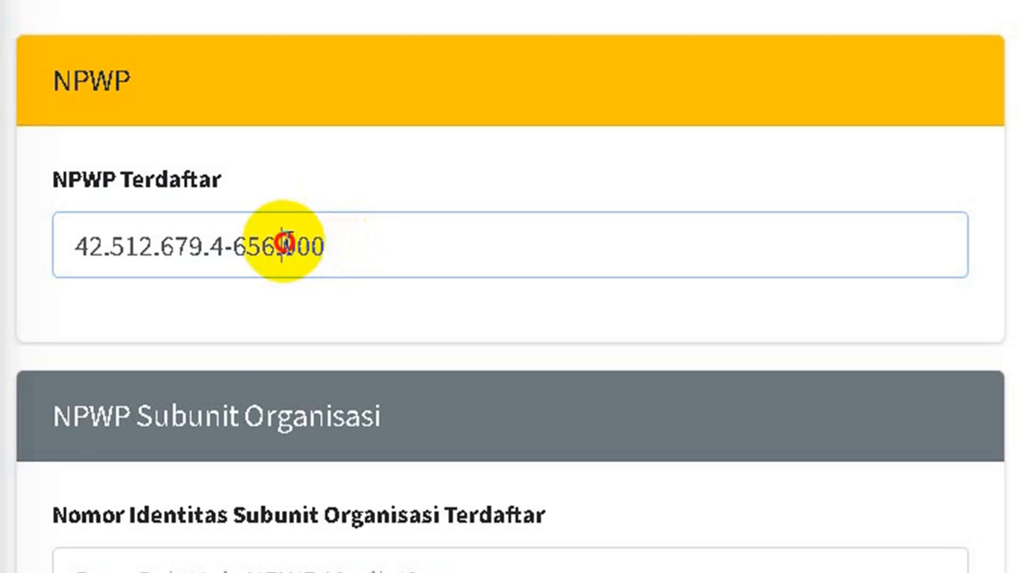
drag(283, 245, 327, 243)
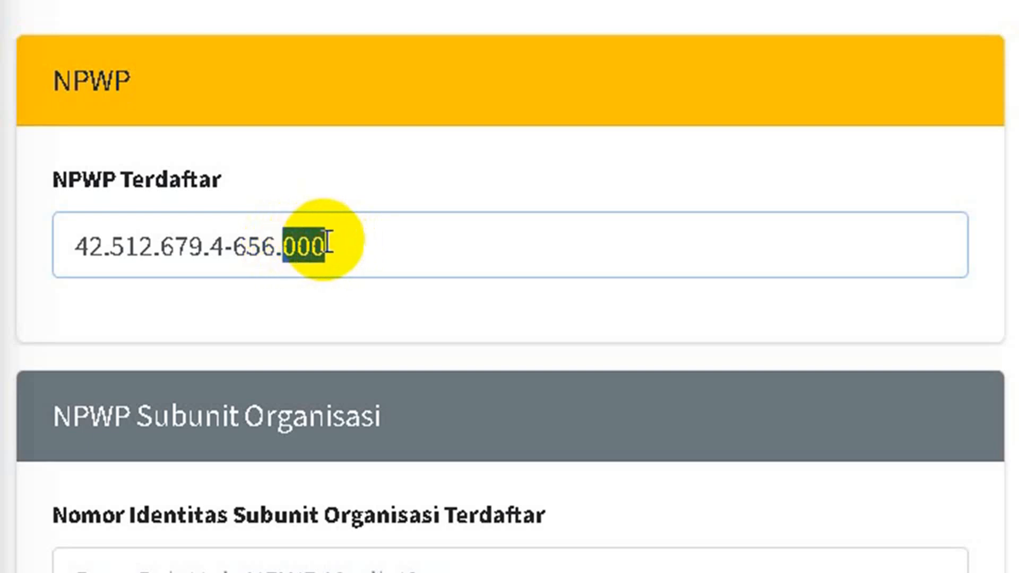
click(304, 244)
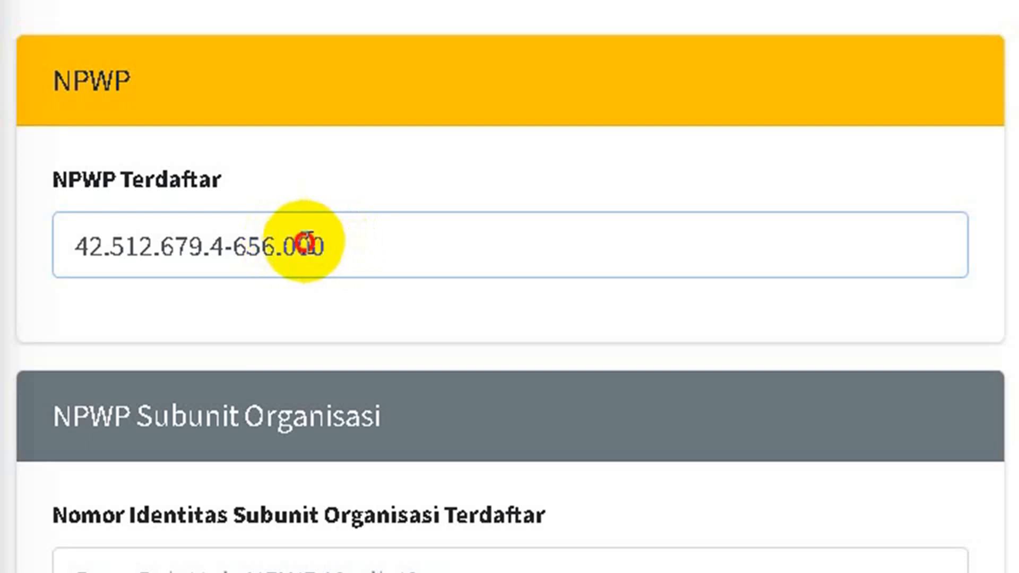
mouse_move(303, 244)
mouse_down()
mouse_move(317, 244)
mouse_move(295, 250)
mouse_up()
click(281, 247)
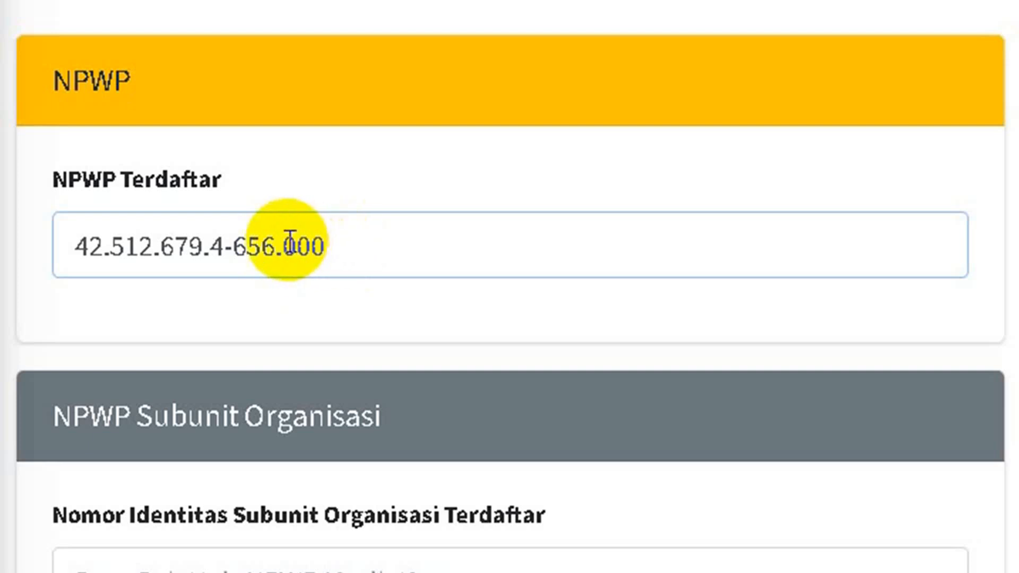
drag(289, 243, 313, 247)
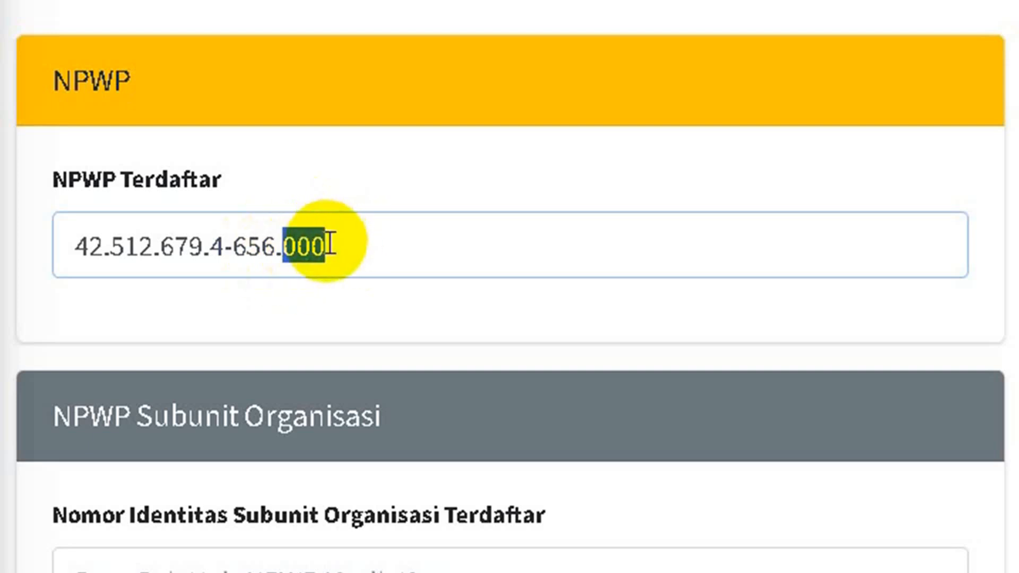
click(362, 250)
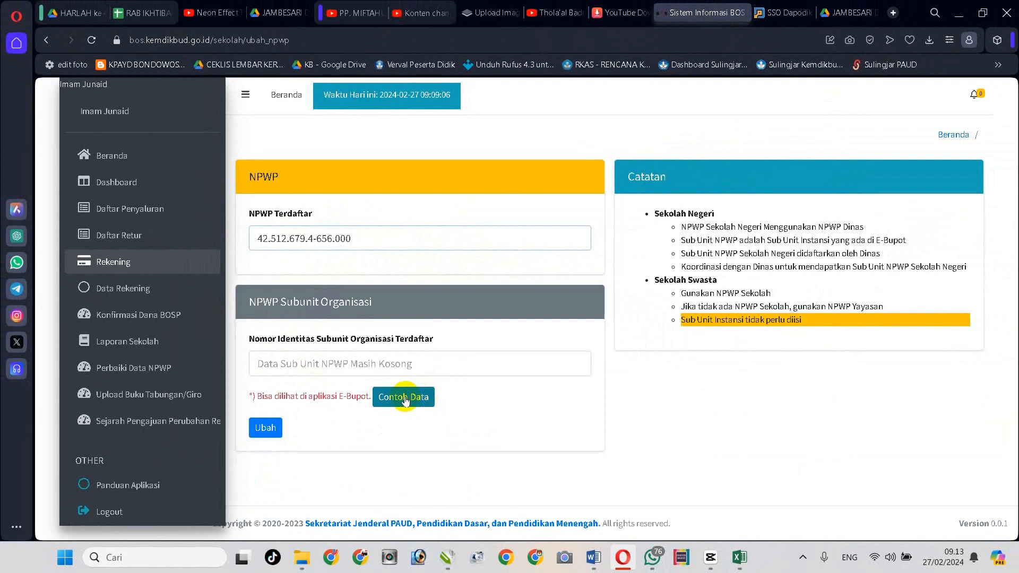
View and close the sample subunit organisation number, then save the NPWP form with Ubah
click(405, 398)
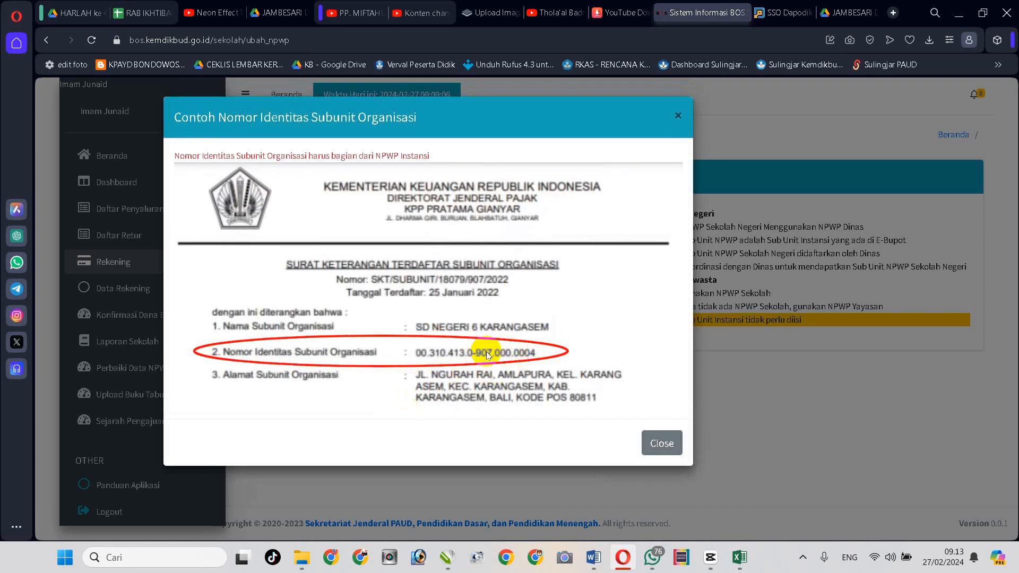
click(438, 114)
click(662, 445)
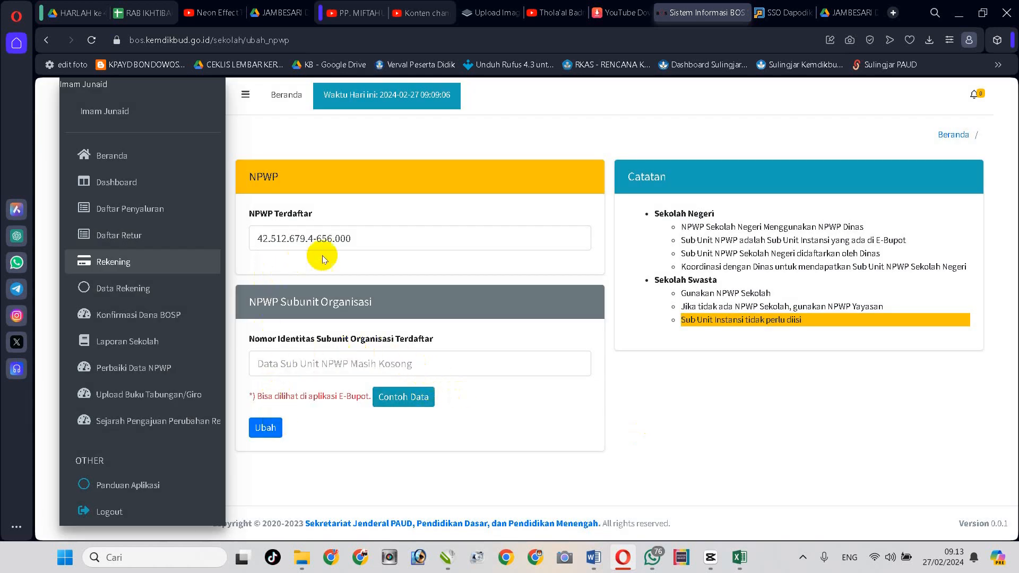
click(267, 430)
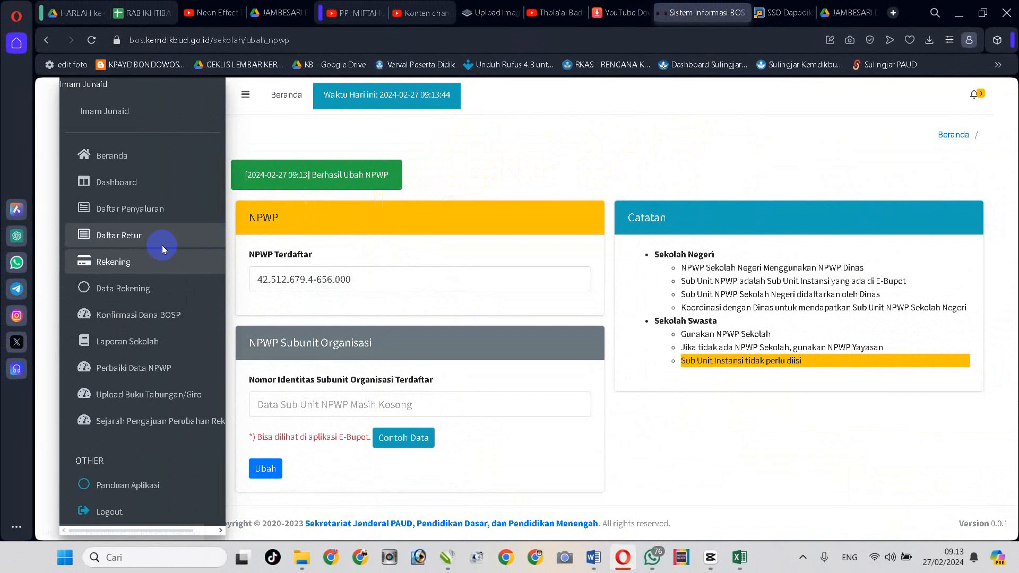
Open Data Rekening showing the verified BPD JAWA TIMUR account confirmed by Dinas, then reload it
click(109, 294)
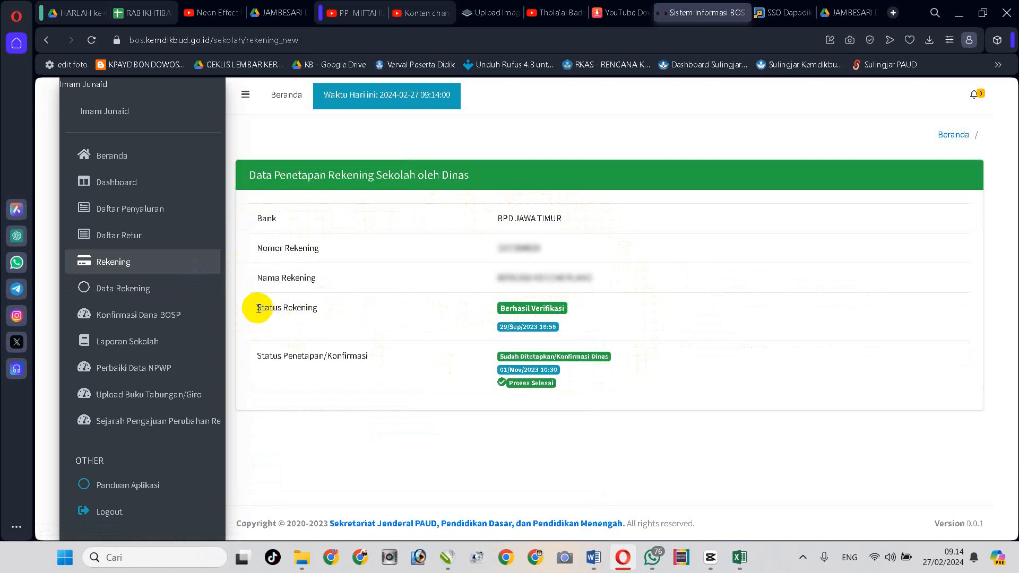
drag(259, 308, 577, 307)
click(584, 309)
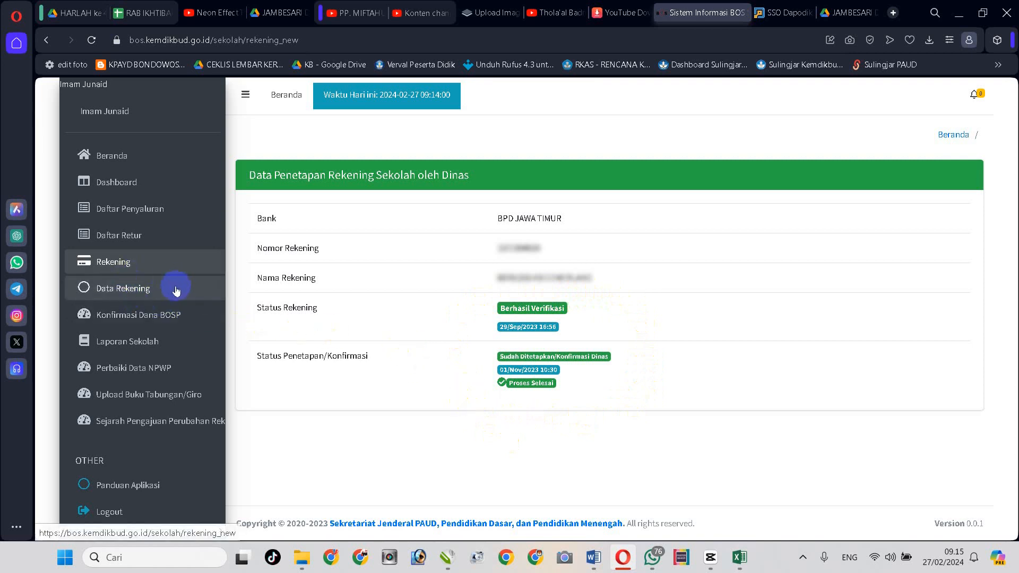
click(135, 294)
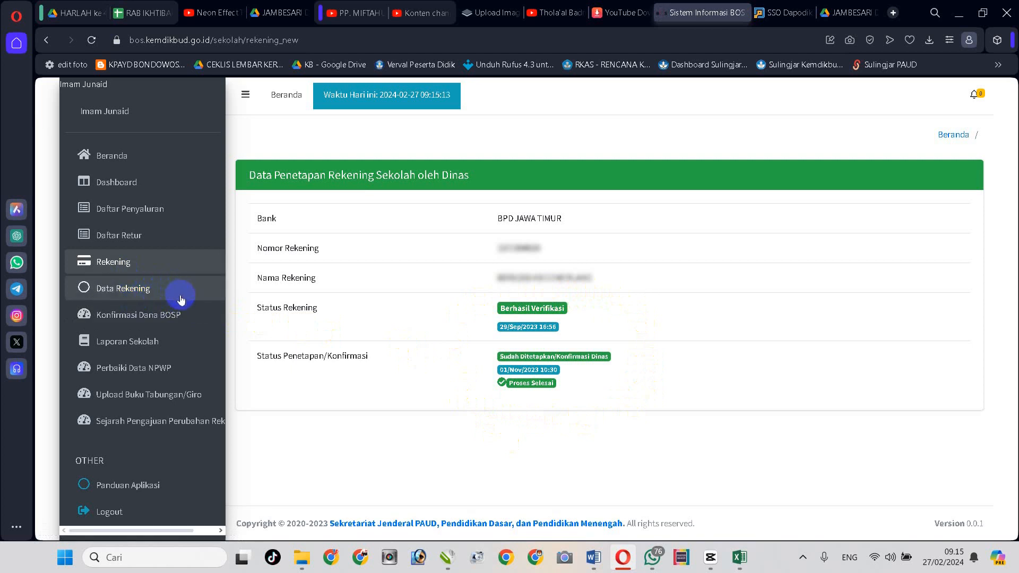
Open Konfirmasi Dana BOSP and scan the list; 2024 Tahap 1 REGULER 8.400.000 is Belum Konfirmasi
click(132, 318)
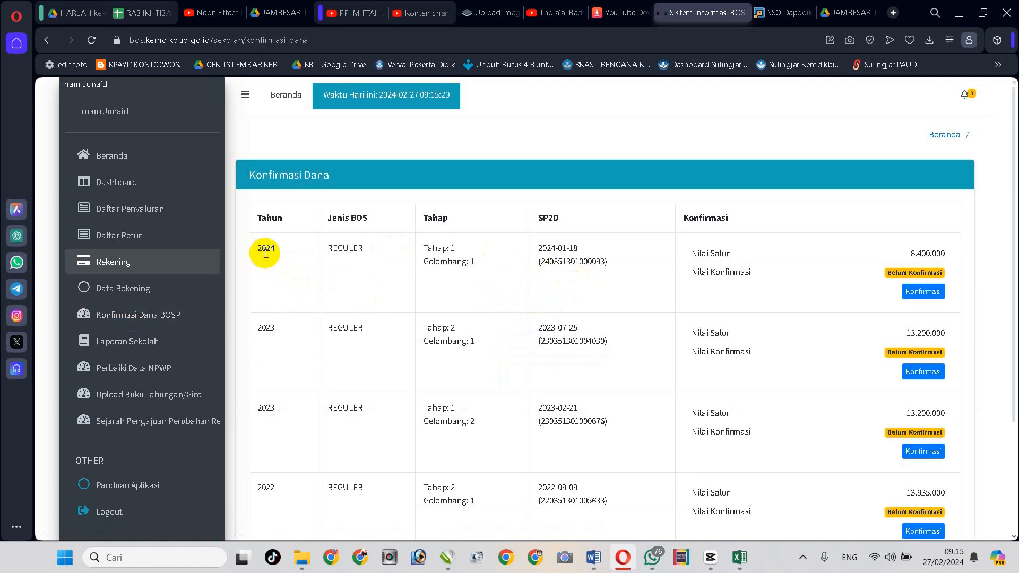
scroll(403, 298, down, 3)
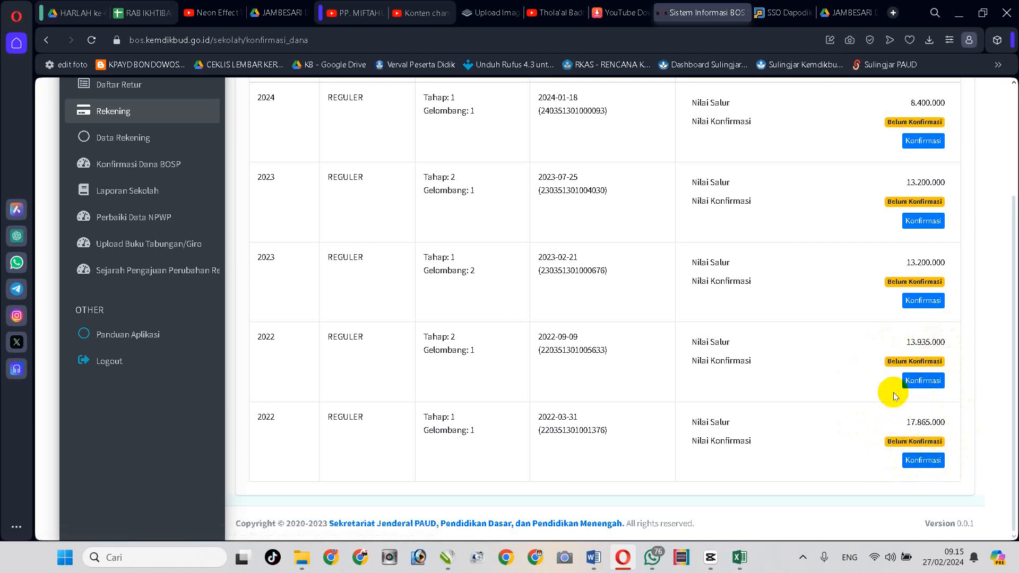
scroll(894, 392, up, 1)
scroll(893, 392, up, 1)
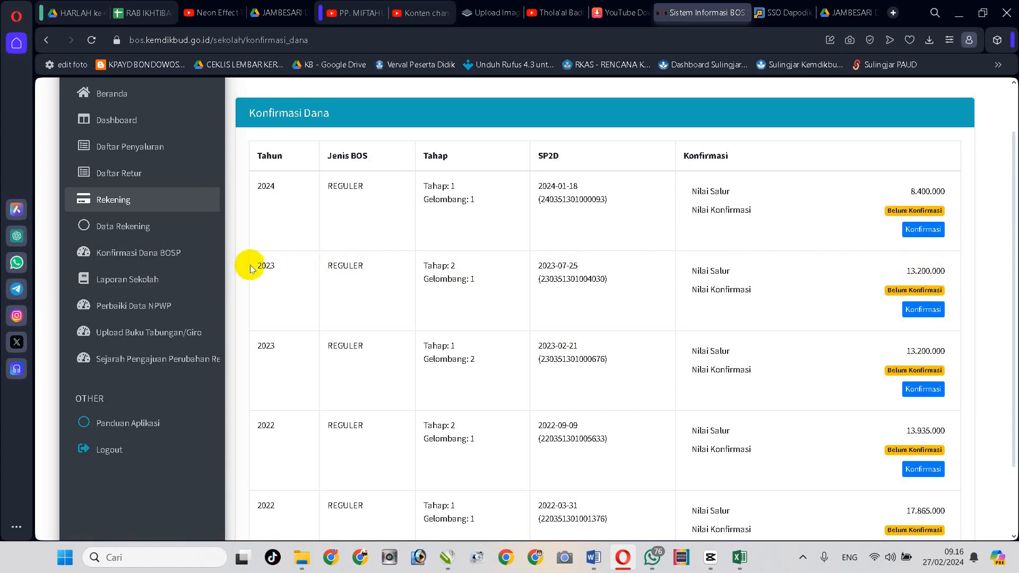
scroll(279, 345, down, 2)
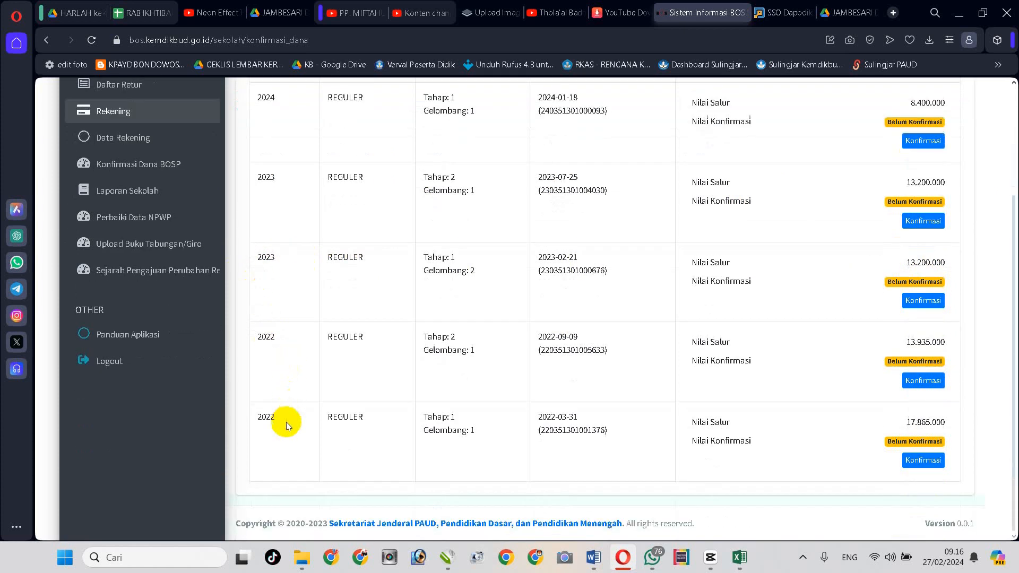
scroll(281, 339, up, 2)
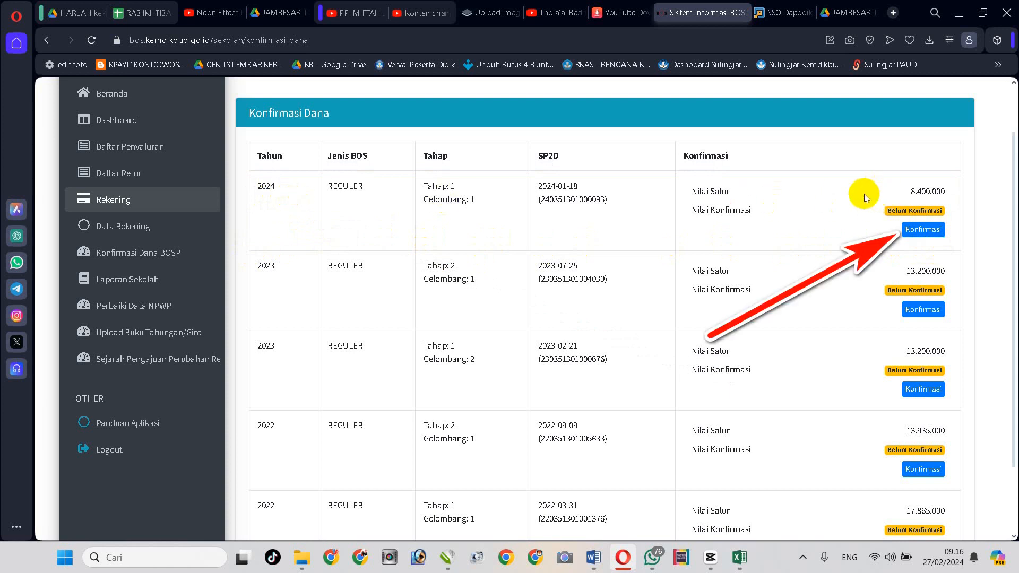
Start confirming the 2024 Tahap 1 BOP_PAUD REGULER 8.400.000 fund and expand the Bank list
click(925, 231)
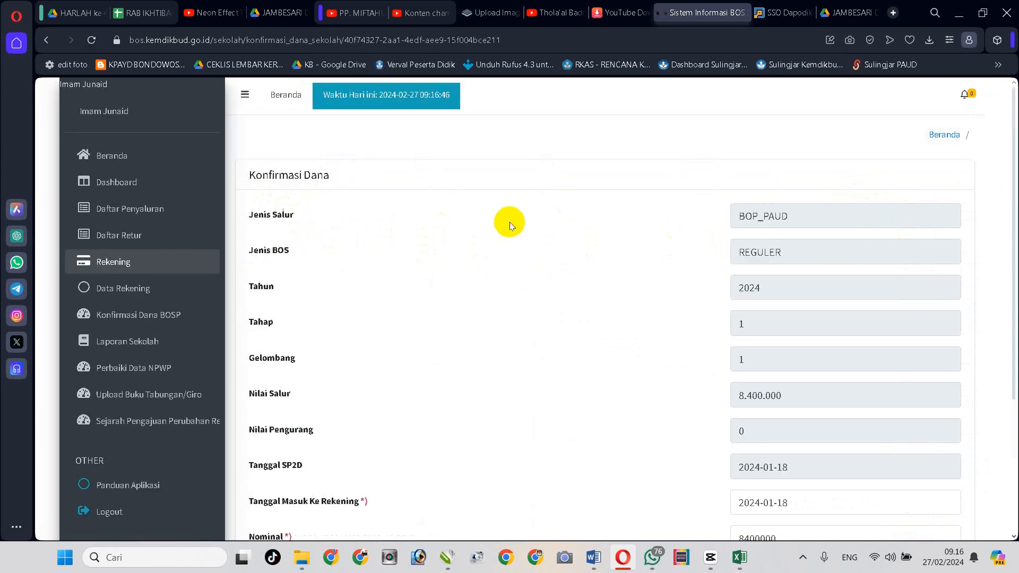
scroll(473, 220, down, 3)
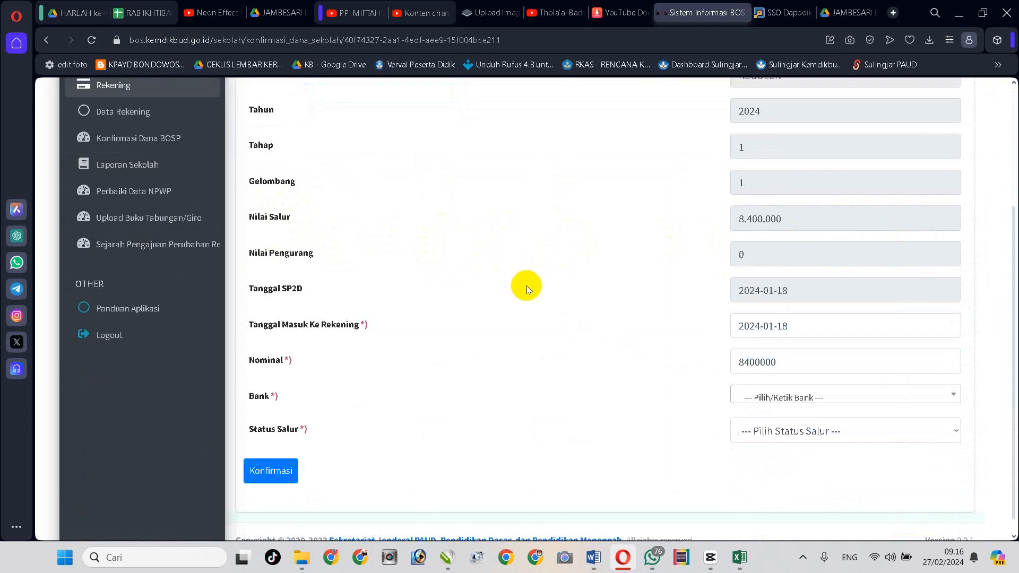
click(815, 400)
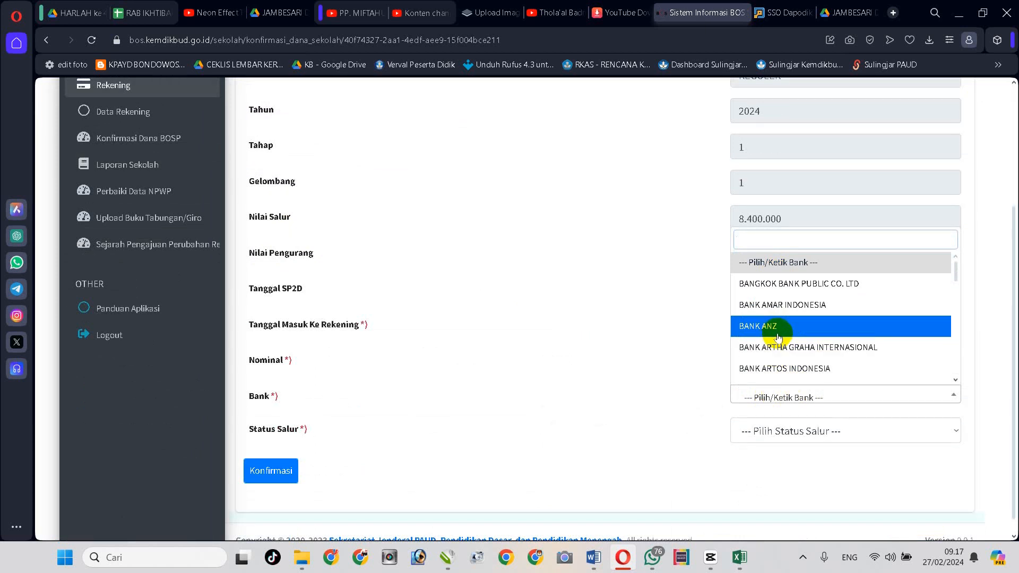
scroll(855, 321, down, 8)
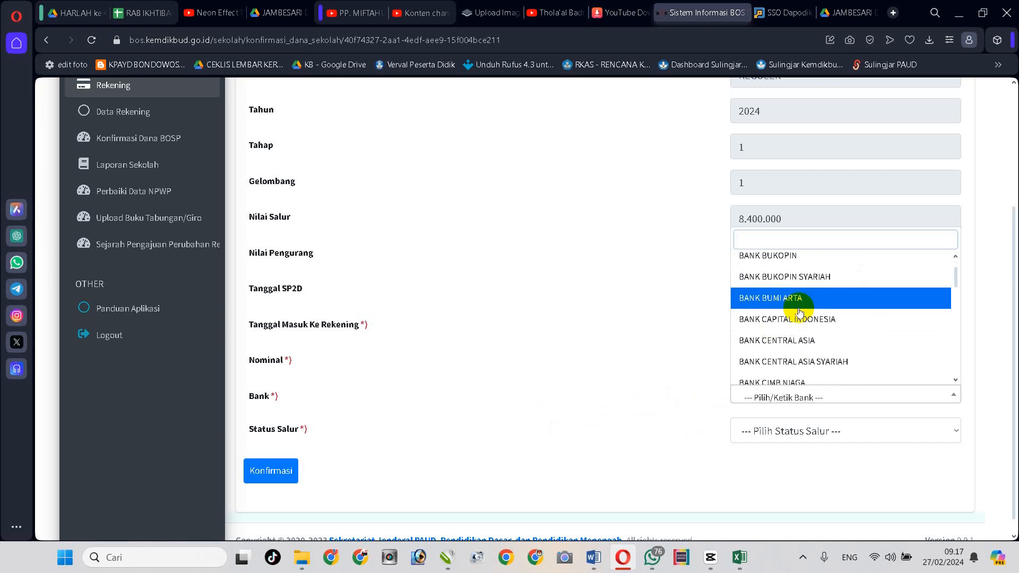
scroll(620, 278, up, 3)
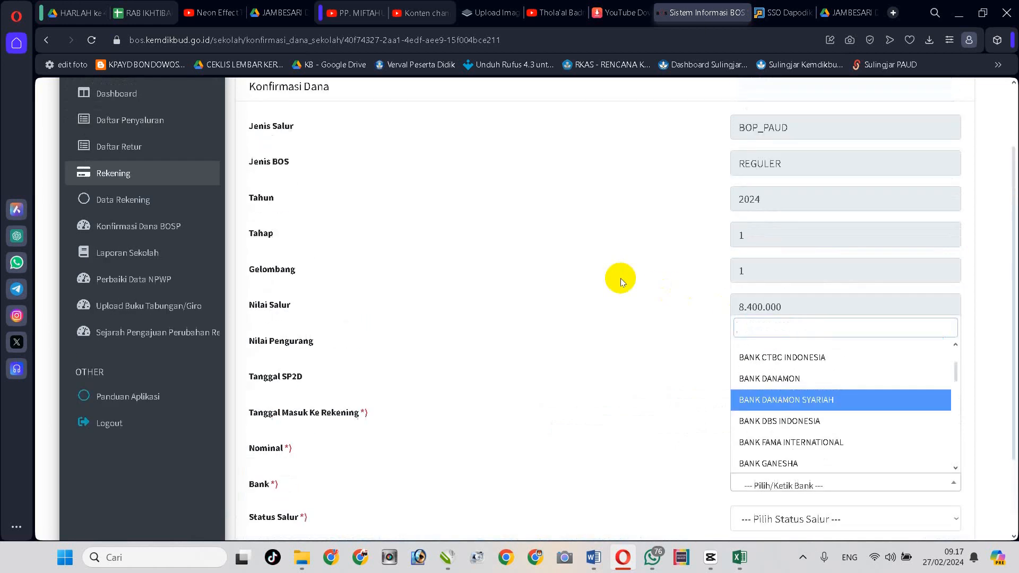
scroll(577, 259, up, 1)
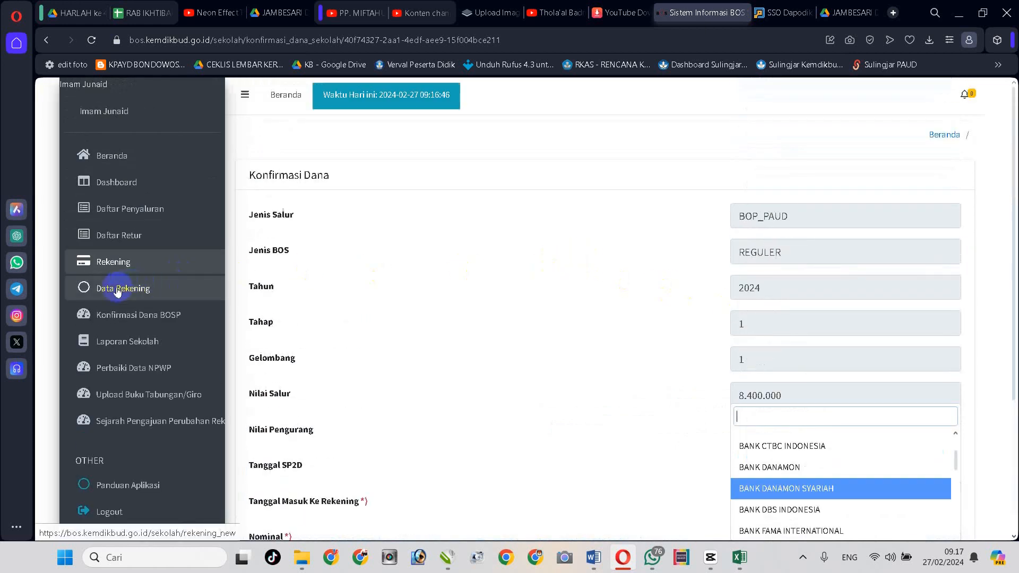
Go to Data Rekening and copy the registered bank name BPD JAWA TIMUR
scroll(144, 287, down, 3)
scroll(144, 185, up, 3)
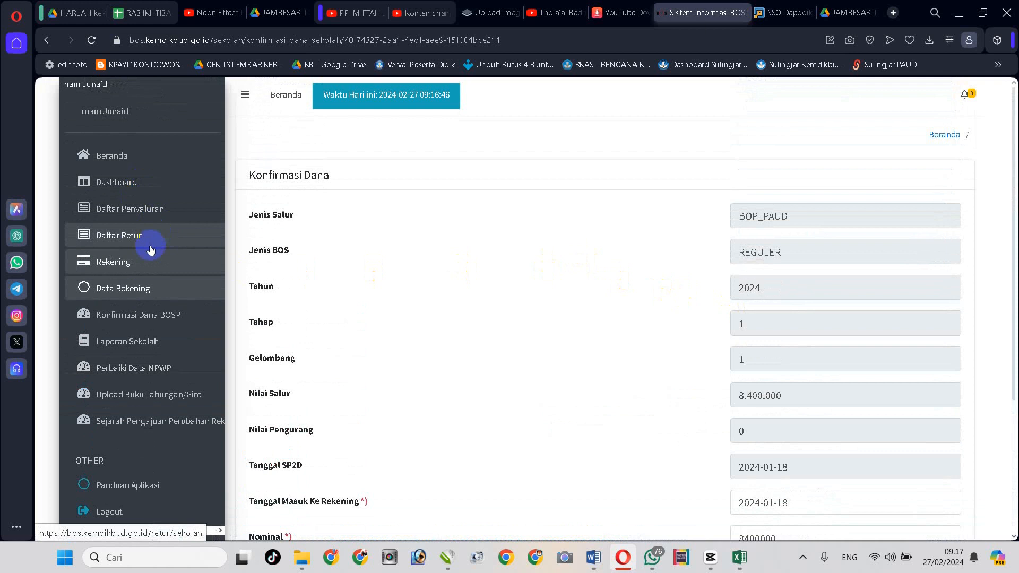
click(137, 293)
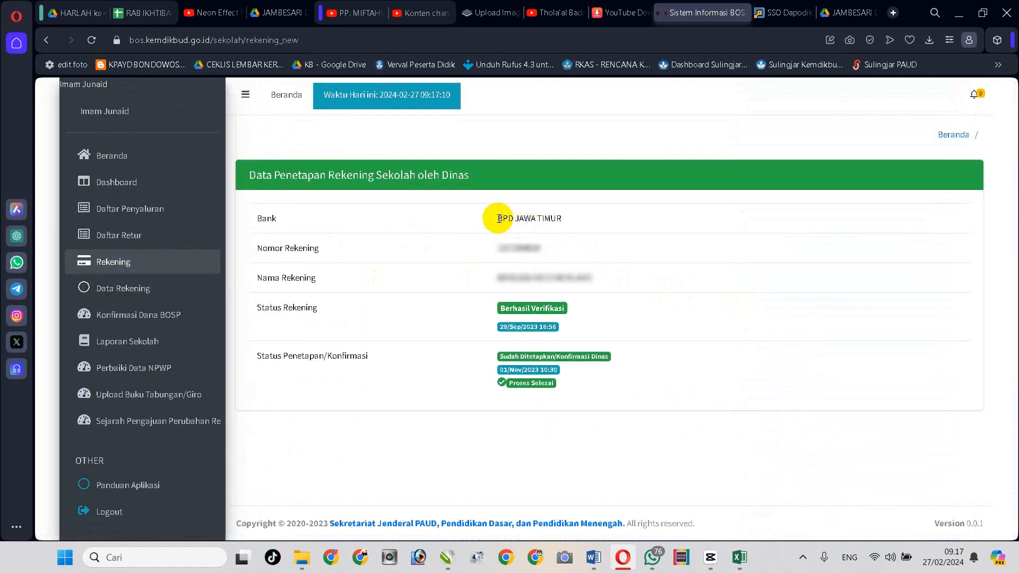
drag(498, 218, 560, 219)
key(ctrl+c)
click(565, 220)
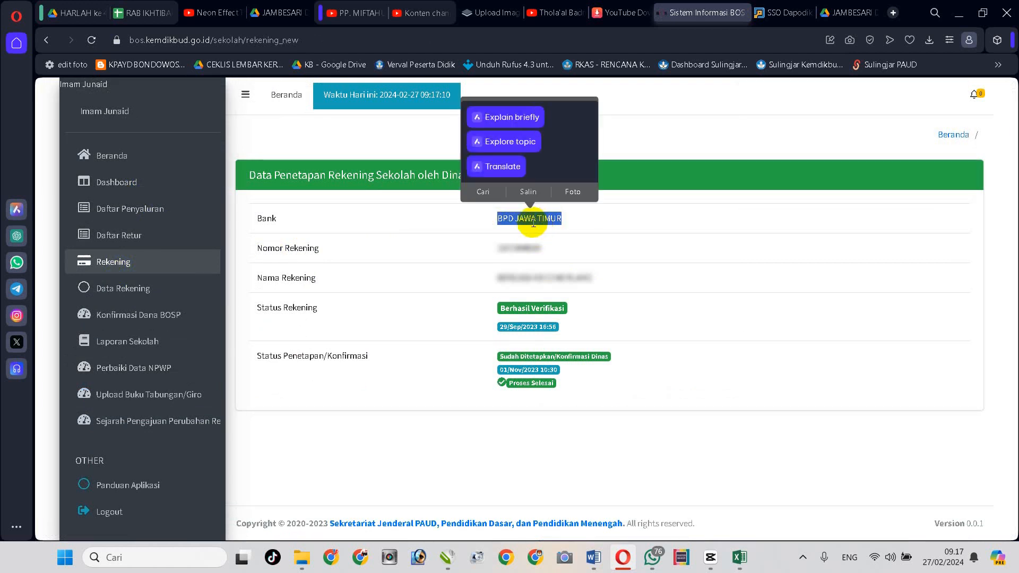
click(528, 193)
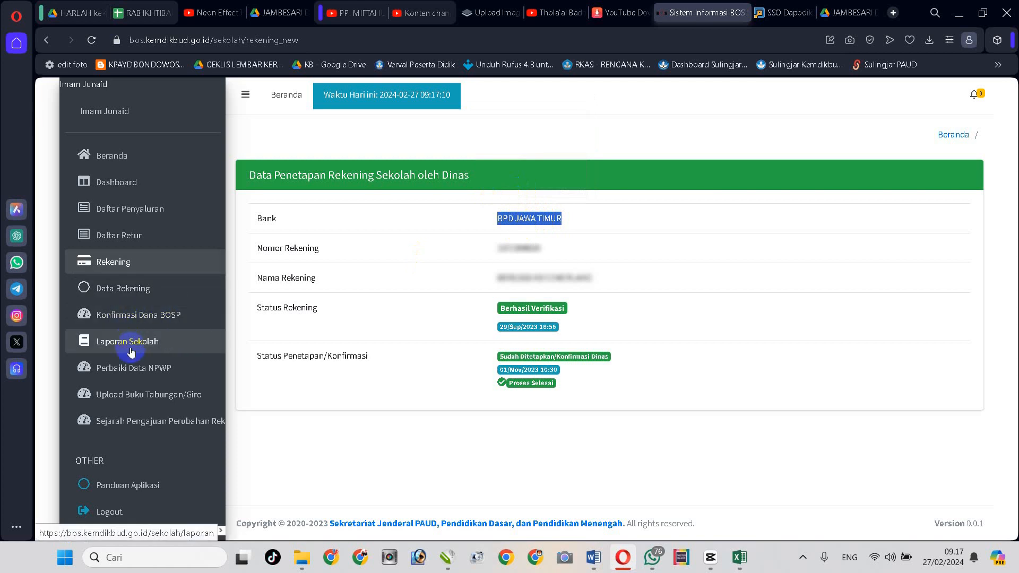
Start confirming the 2024 Tahap 1 fund and set its receiving bank to BPD JAWA TIMUR
click(129, 319)
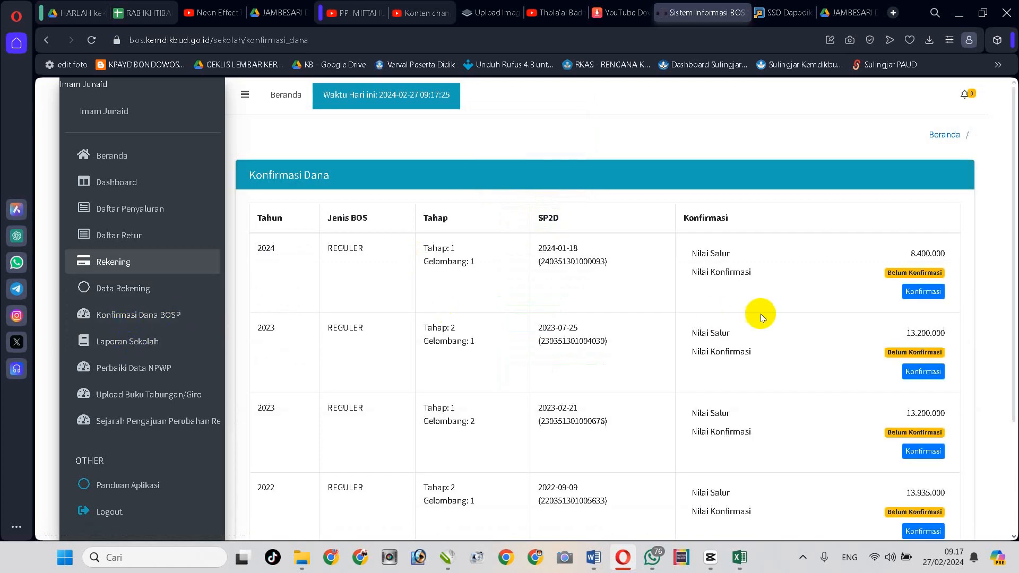
scroll(862, 275, down, 2)
click(913, 206)
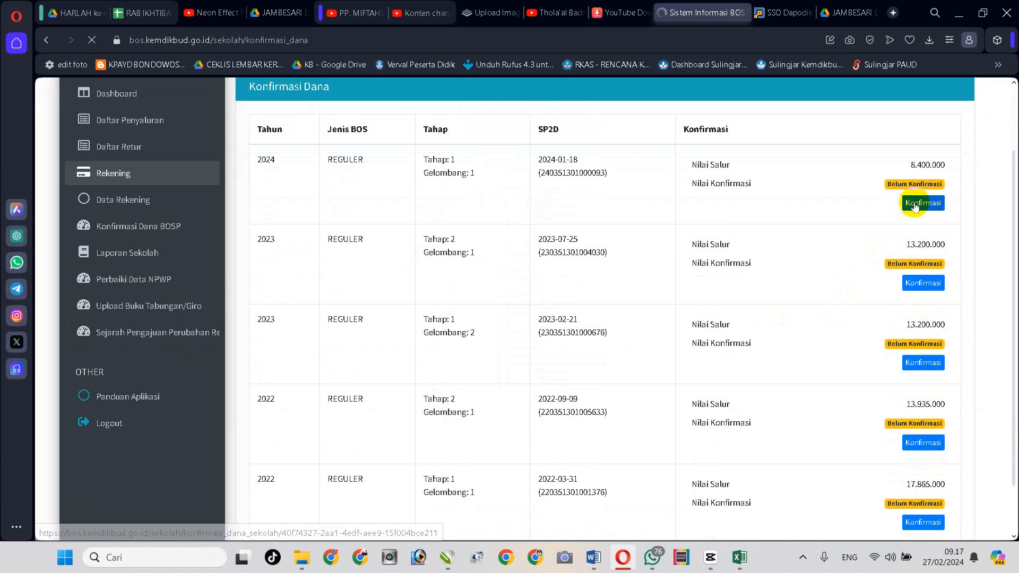
scroll(670, 252, down, 3)
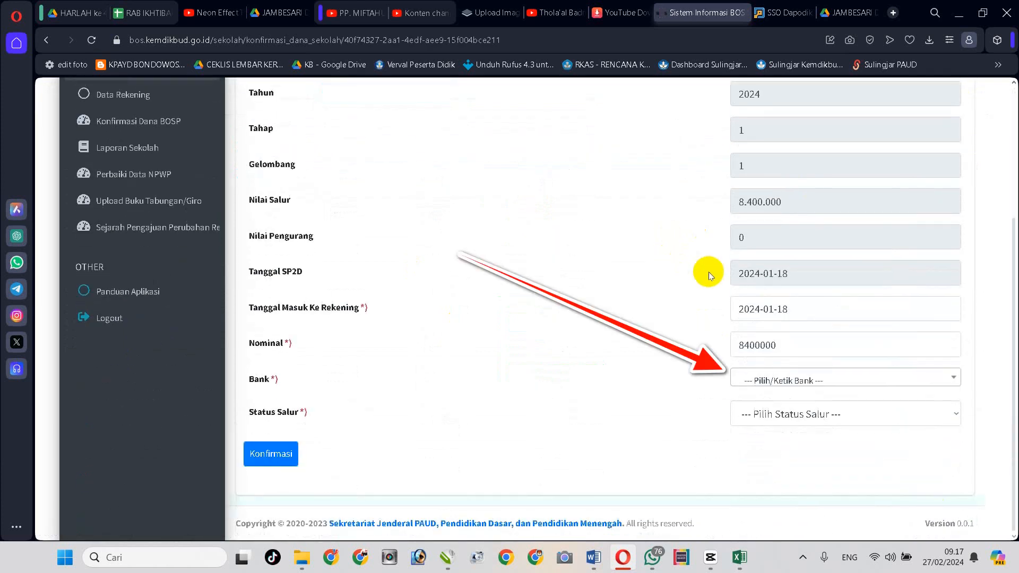
click(831, 381)
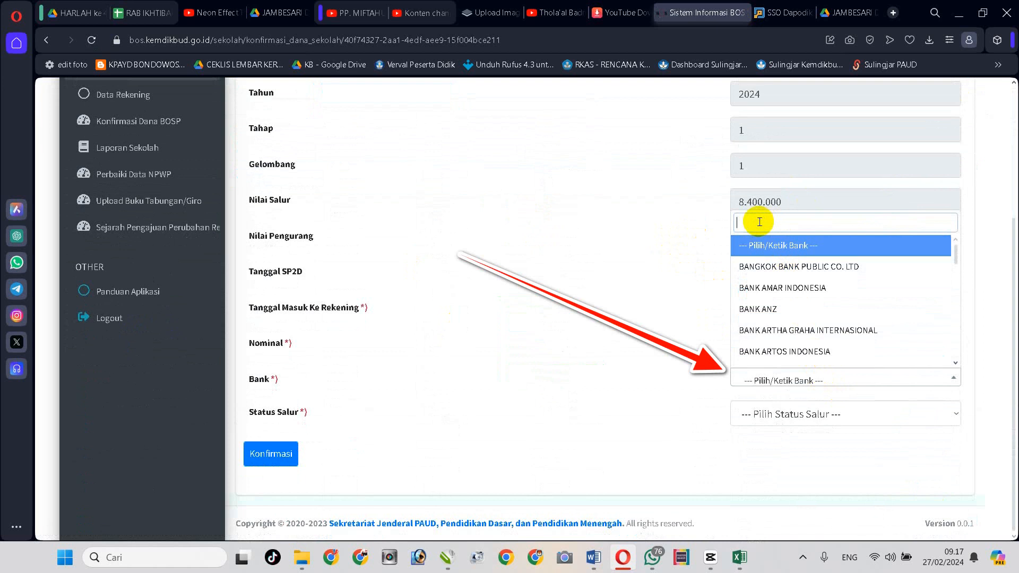
key(ctrl+v)
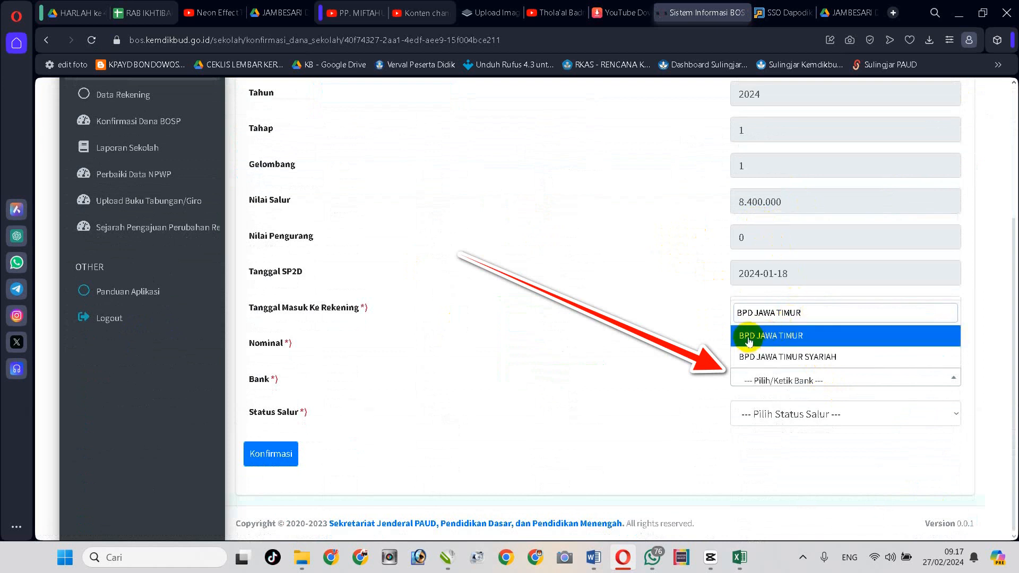
click(807, 339)
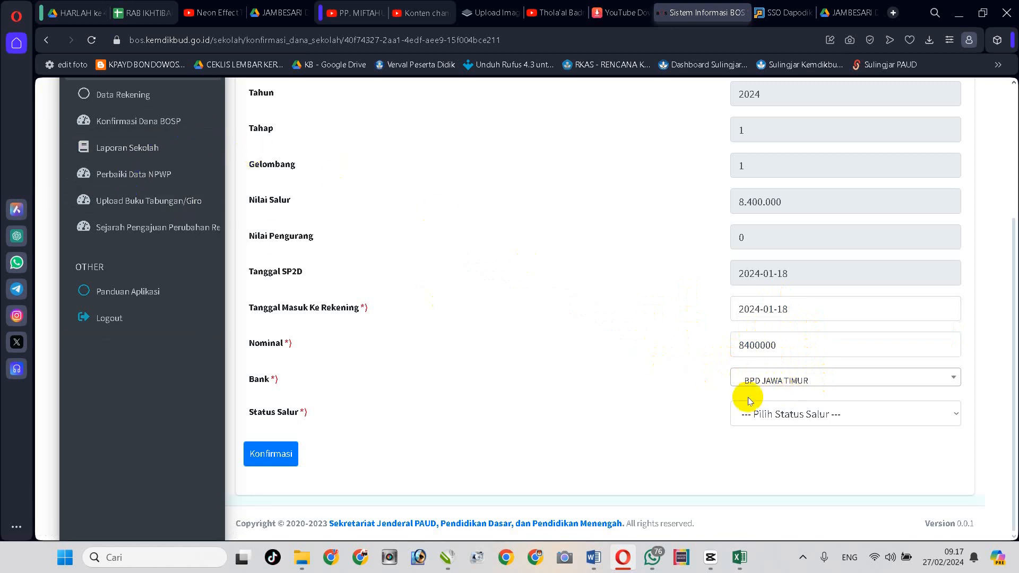
Set the 2024 Tahap 1 fund's distribution status (Status Salur) to Salur
click(867, 422)
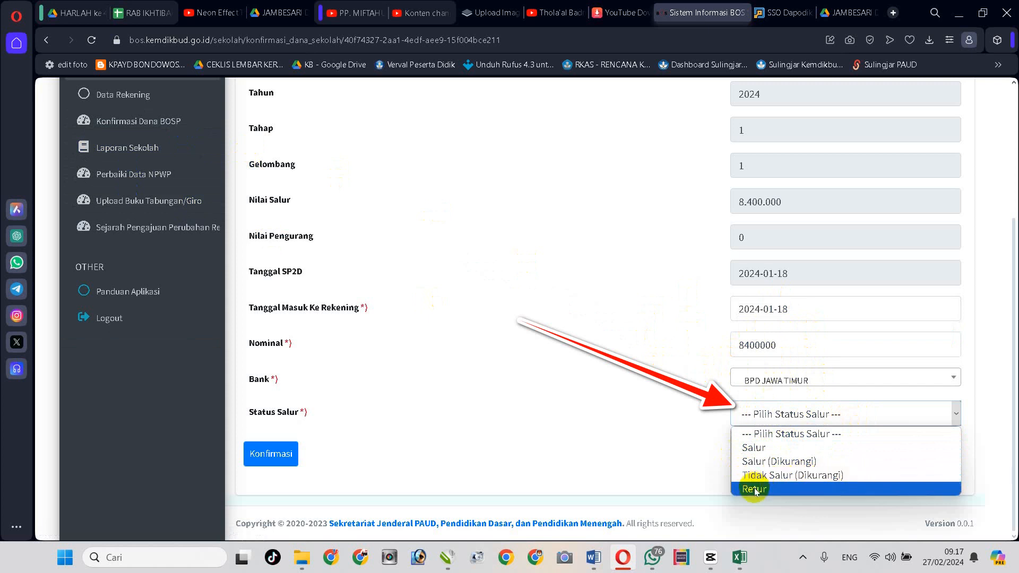
click(752, 450)
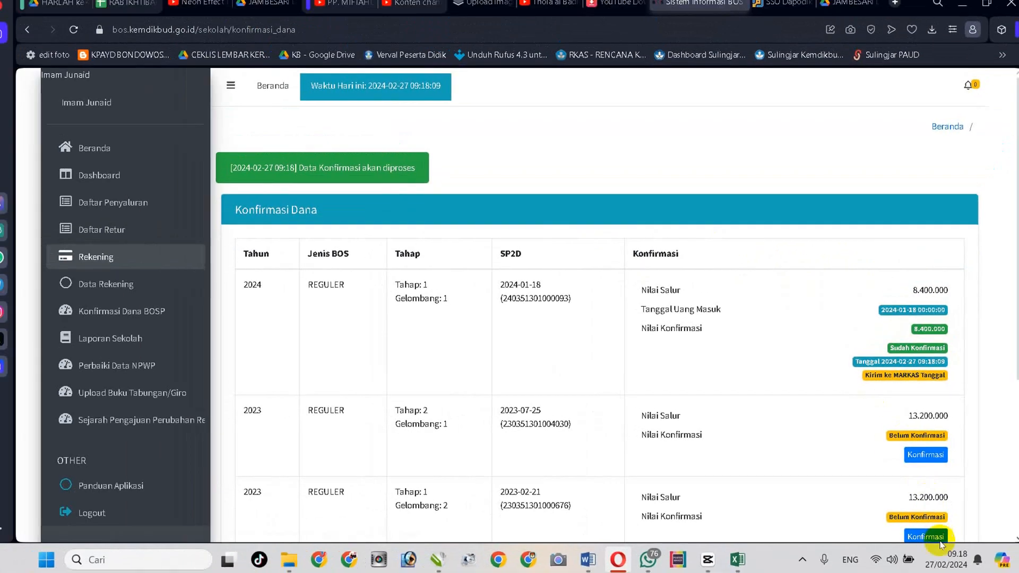
Reload Konfirmasi Dana BOSP, then view Daftar Penyaluran showing 2024 Tahap 1 salur 8.400.000
mouse_move(951, 567)
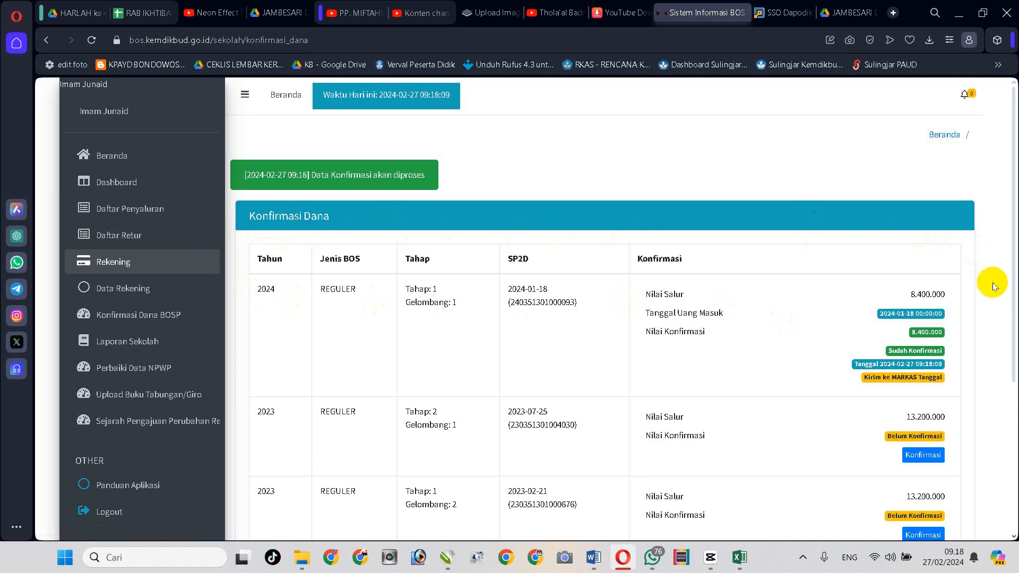
scroll(994, 287, down, 2)
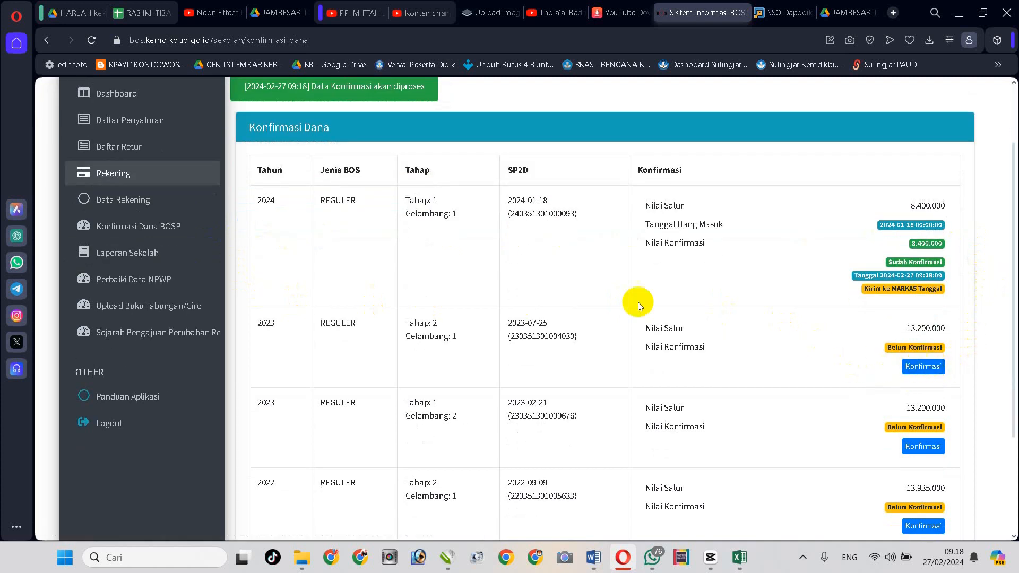
scroll(583, 291, up, 2)
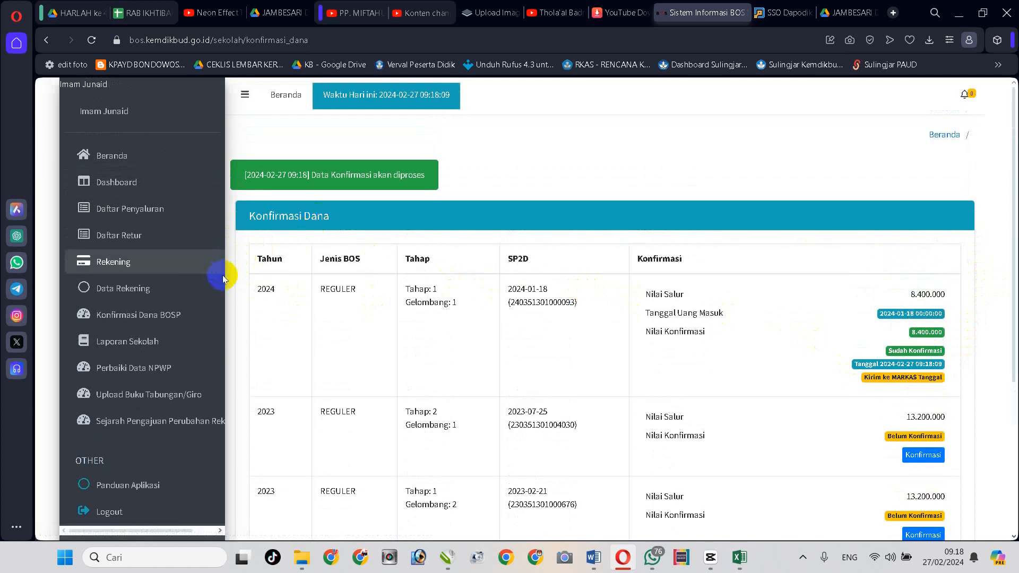
click(124, 294)
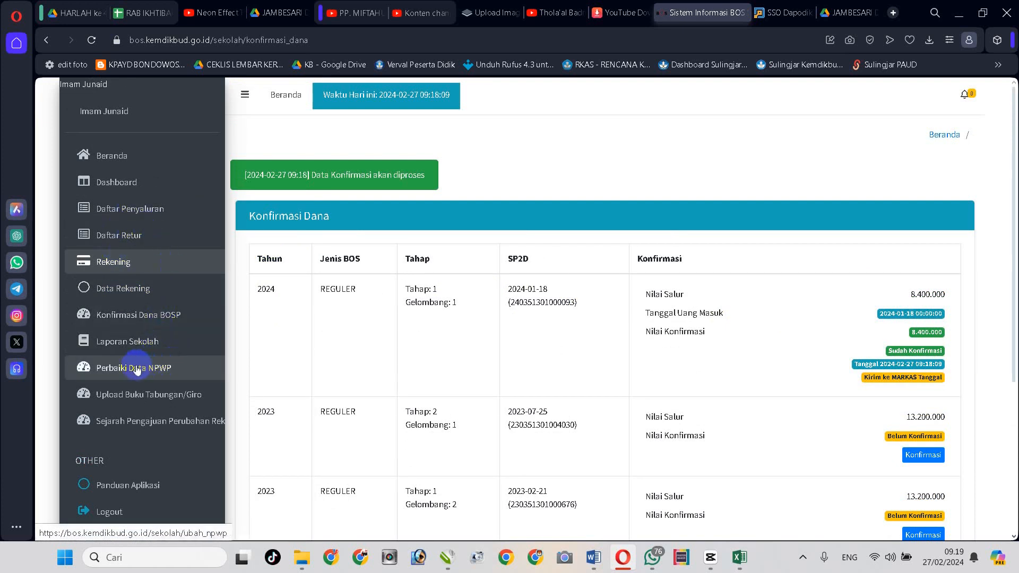
click(150, 319)
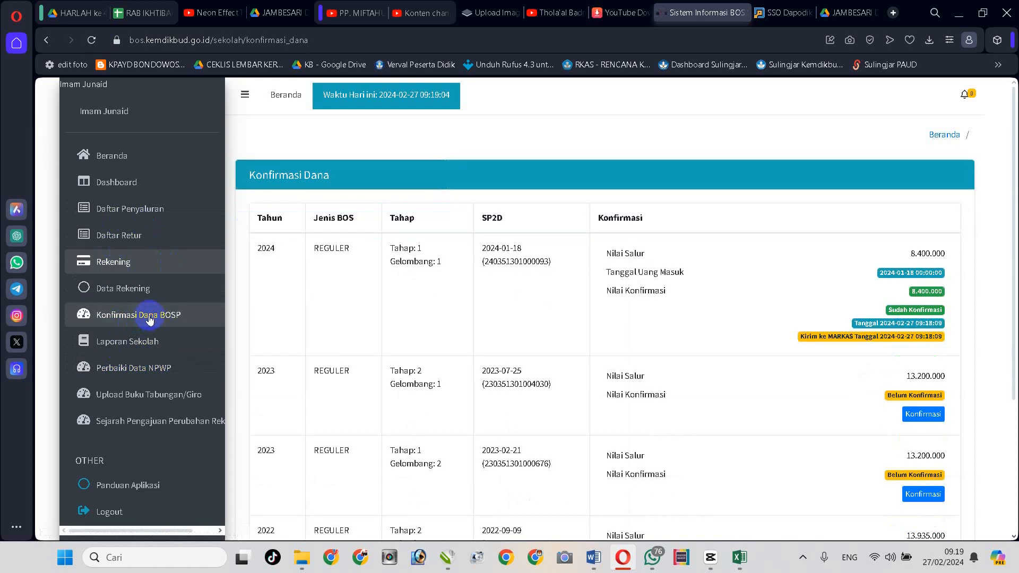
click(130, 208)
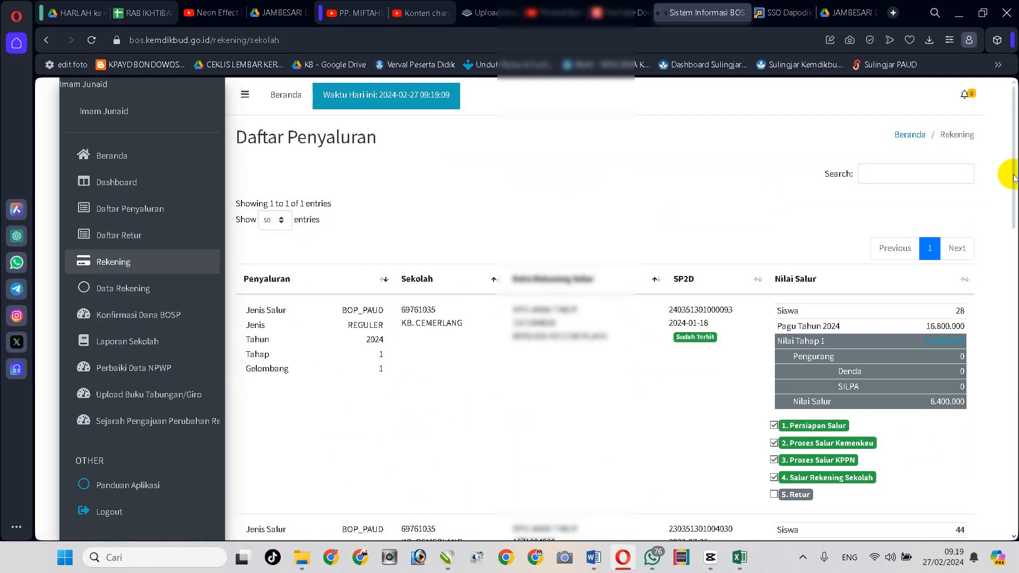
drag(1014, 176, 1014, 189)
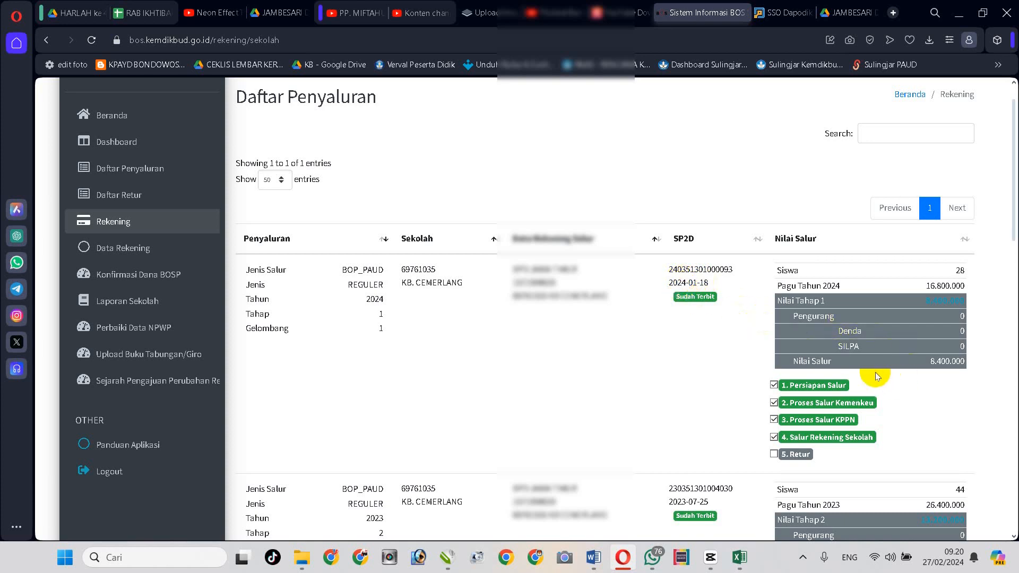
scroll(724, 332, down, 3)
scroll(725, 327, down, 2)
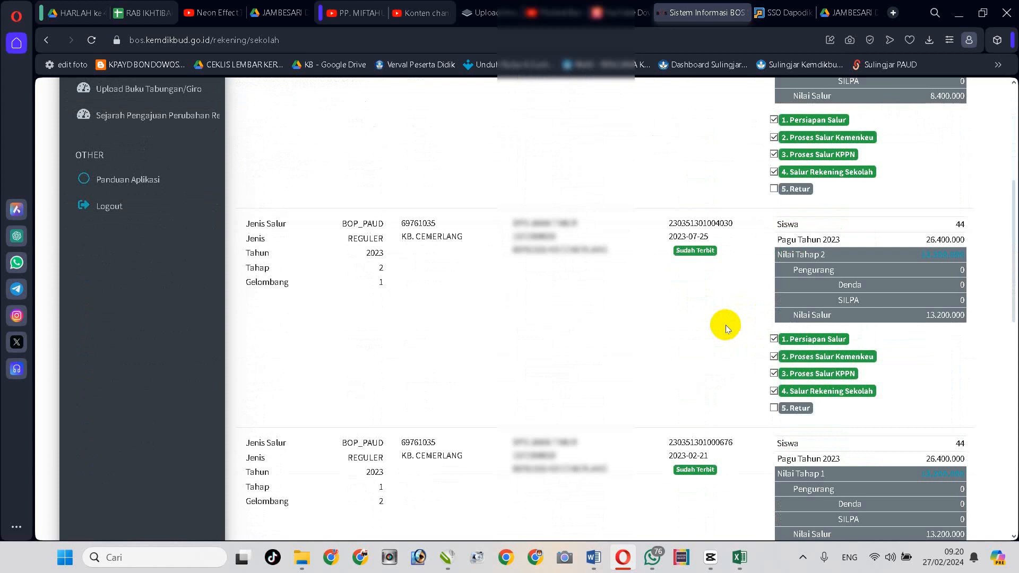
scroll(726, 322, up, 5)
scroll(728, 309, up, 1)
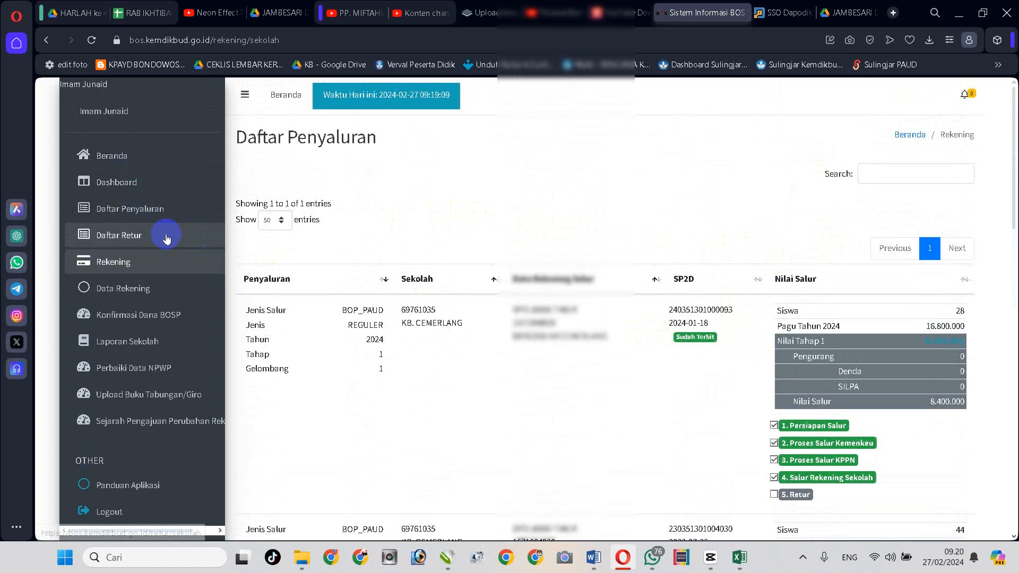
click(113, 160)
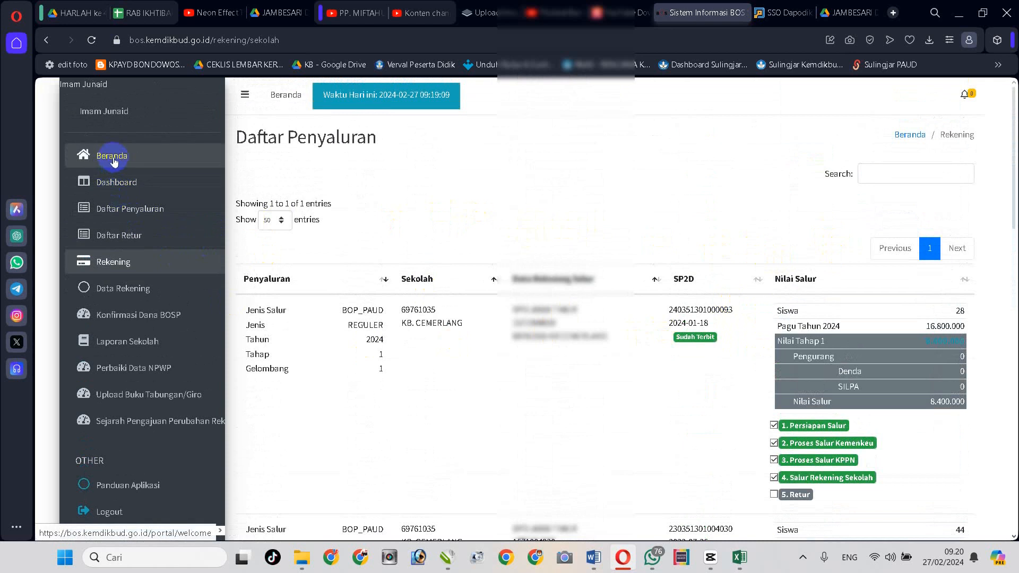
click(139, 186)
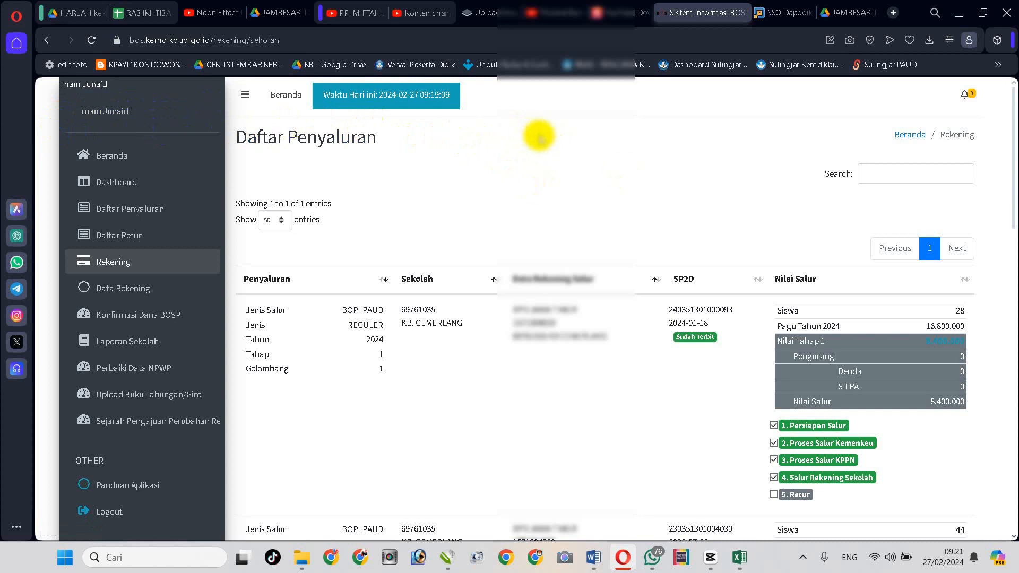
click(183, 110)
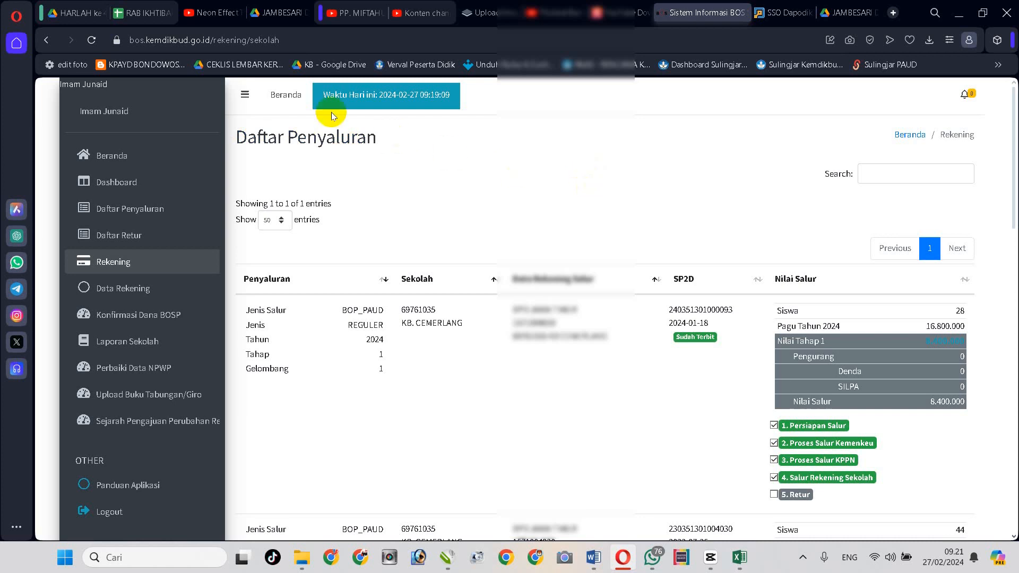
click(200, 45)
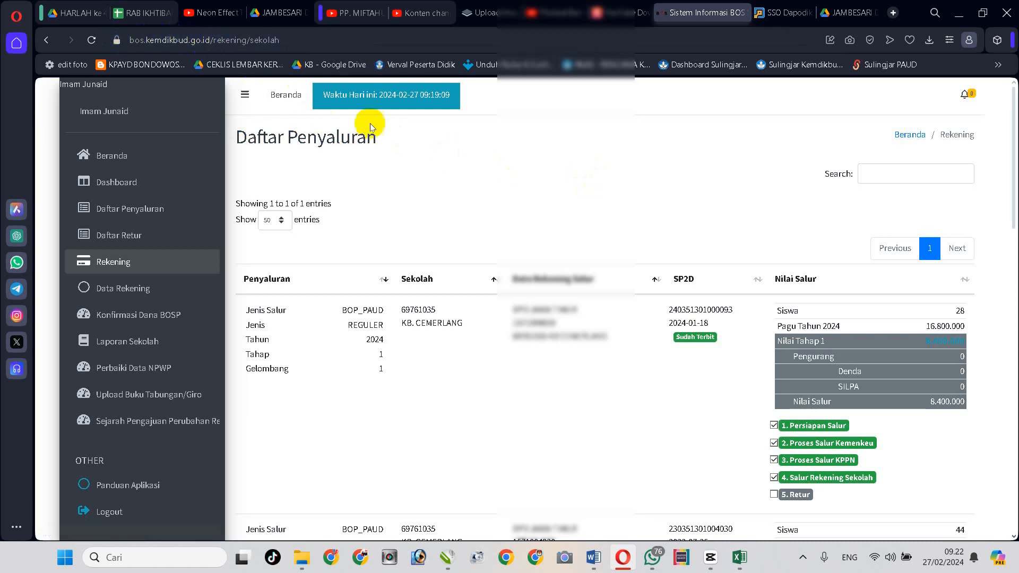